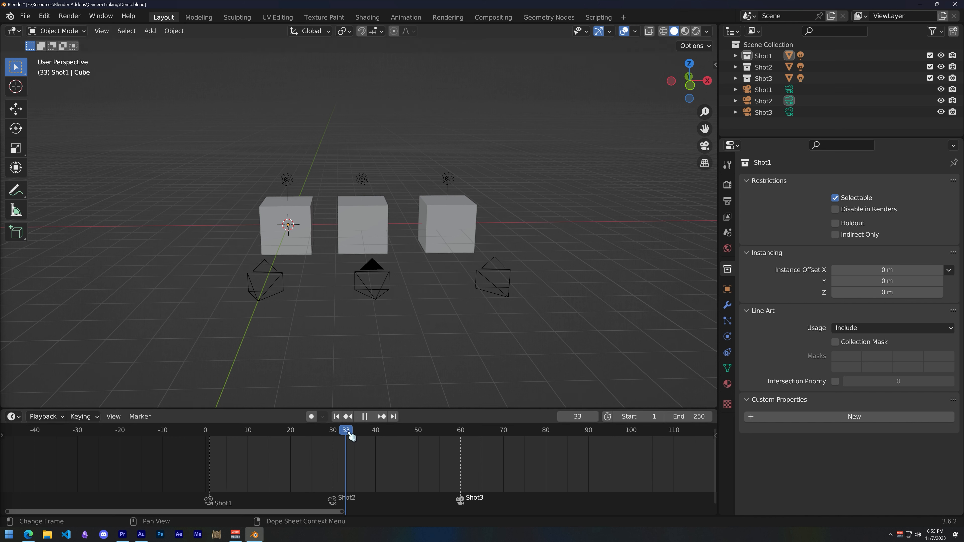
# Step: Install the CameraLinking.py add-on from the Camera Linking folder, enable it, and close the preferences
pyautogui.moveTo(453, 354); pyautogui.dragTo(508, 307, button='middle')
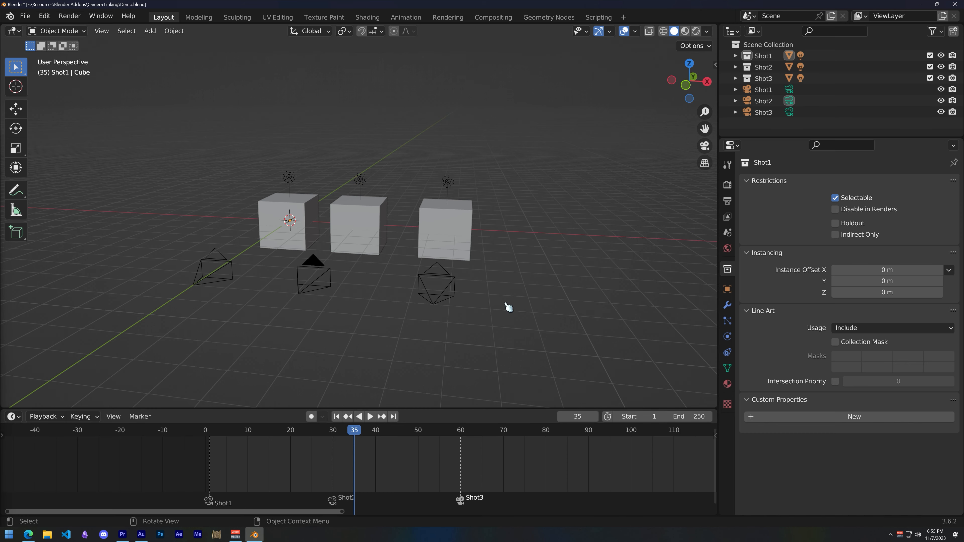
pyautogui.click(44, 16)
pyautogui.click(72, 179)
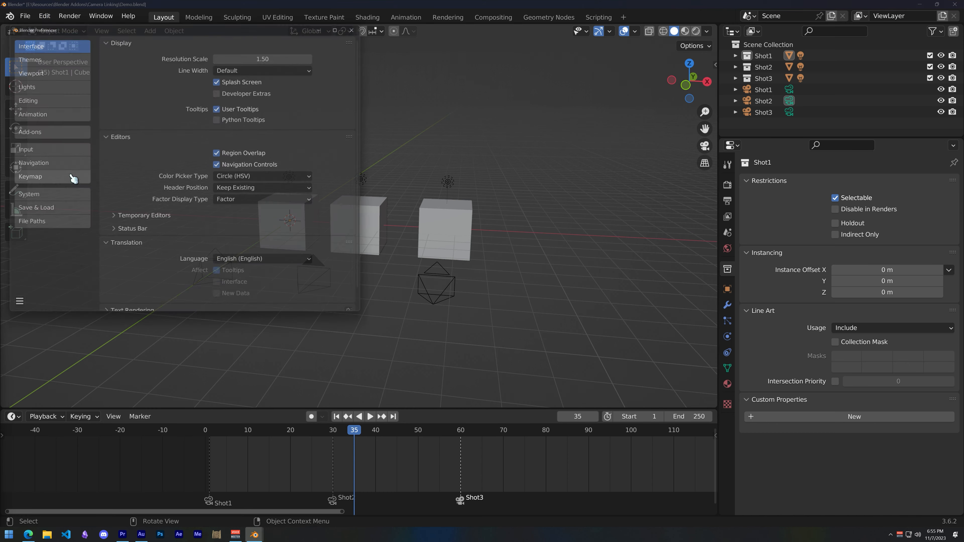
pyautogui.click(45, 131)
pyautogui.click(285, 37)
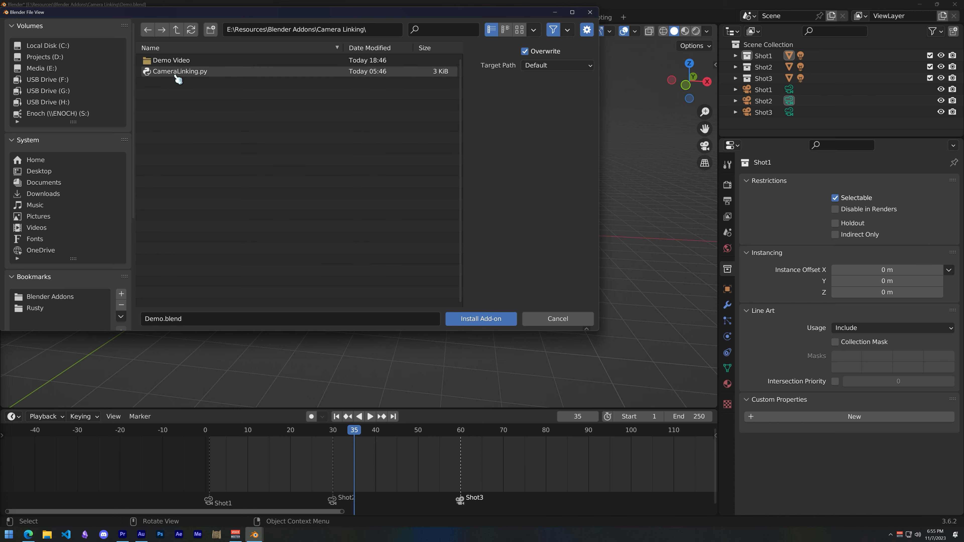
pyautogui.doubleClick(186, 73)
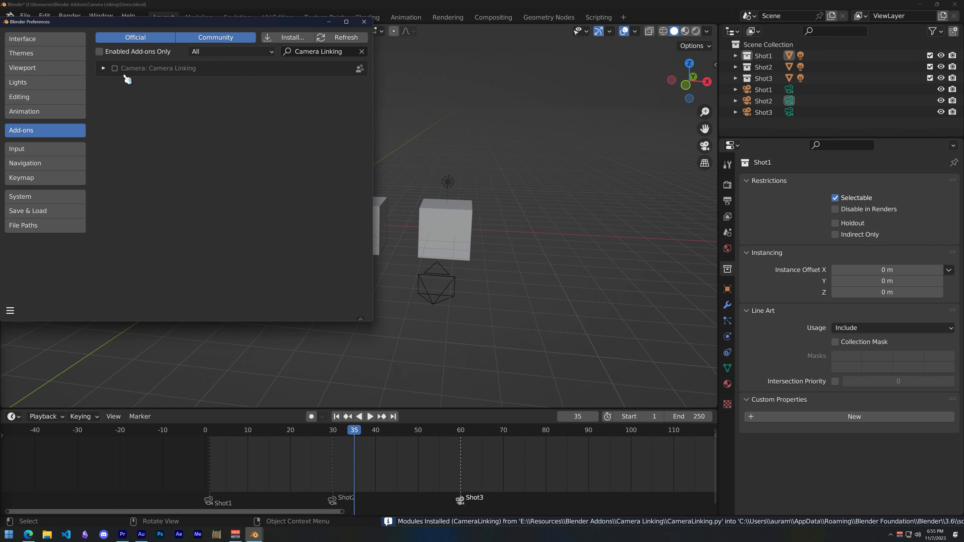
pyautogui.click(365, 22)
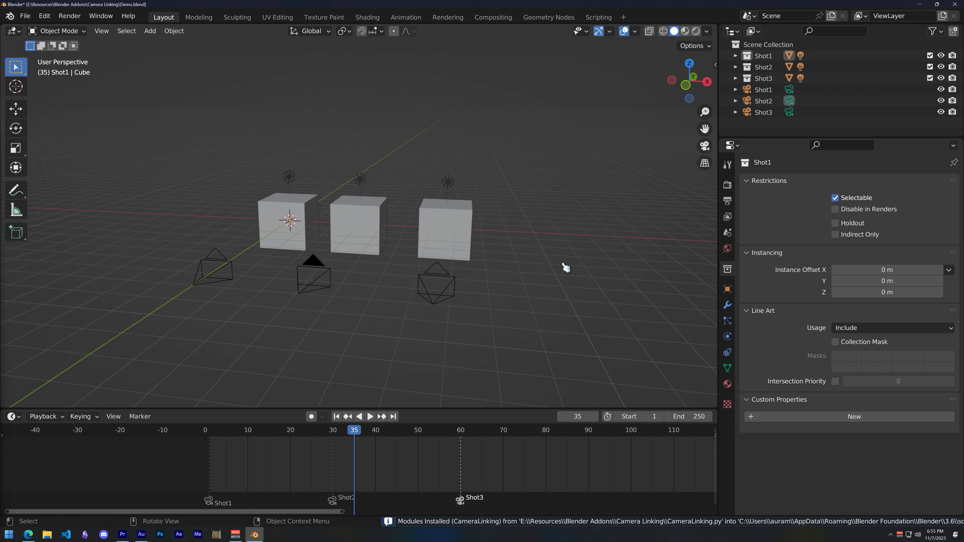
# Step: Select the Shot1 collection, and inspect the Shot3, Shot2 and Shot1 cameras one after another
pyautogui.click(763, 78)
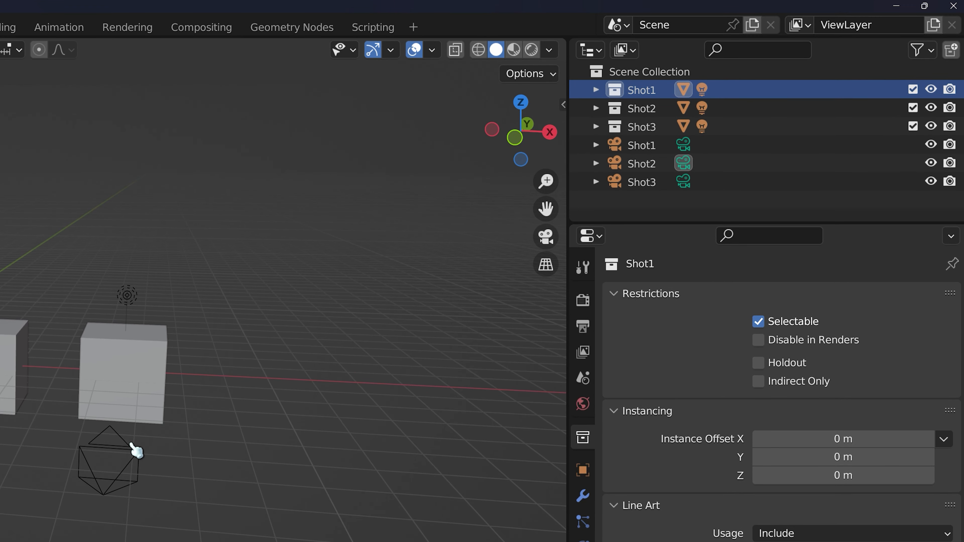
pyautogui.click(130, 444)
pyautogui.click(0, 459)
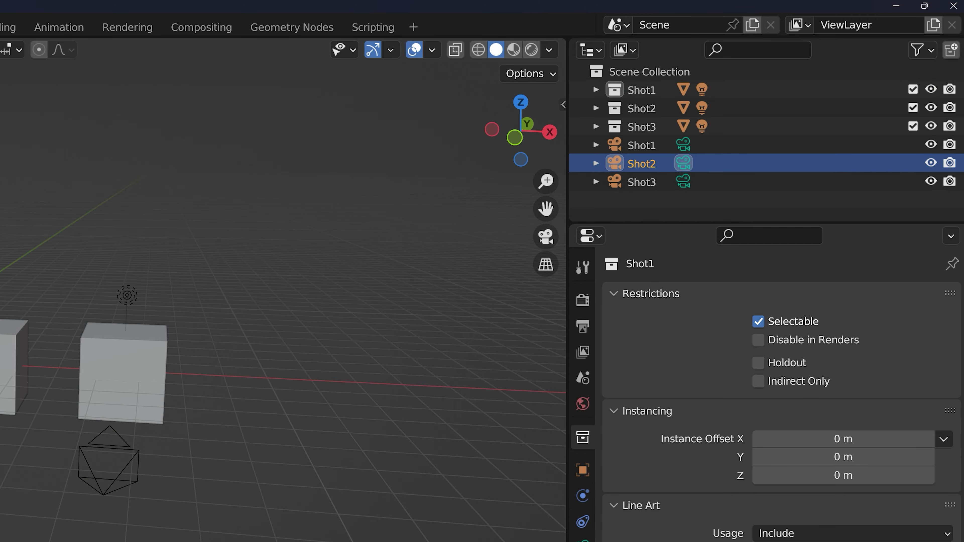
pyautogui.click(110, 328)
pyautogui.moveTo(205, 486); pyautogui.dragTo(221, 489, button='middle')
pyautogui.moveTo(207, 412); pyautogui.dragTo(249, 400, button='middle')
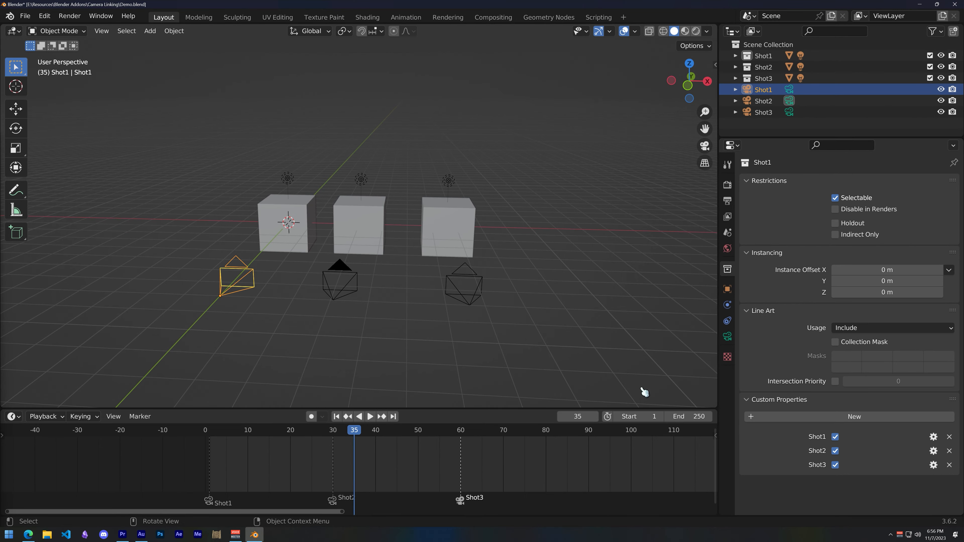
pyautogui.moveTo(525, 250); pyautogui.dragTo(516, 246, button='middle')
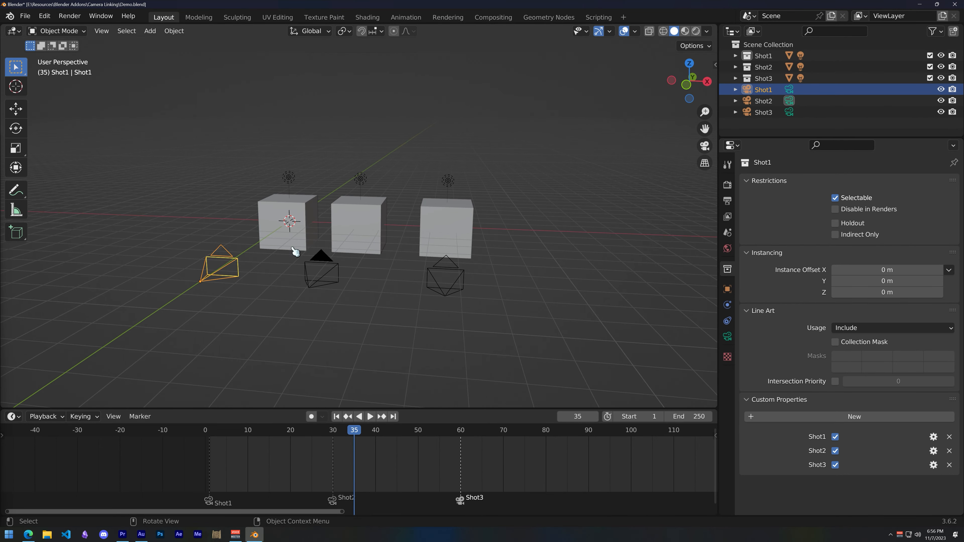
# Step: Move to frame 17 and link the Shot1, Shot2 and Shot3 collections each only to the camera of the same name
pyautogui.moveTo(366, 436); pyautogui.dragTo(277, 436)
pyautogui.moveTo(312, 297); pyautogui.dragTo(323, 297, button='middle')
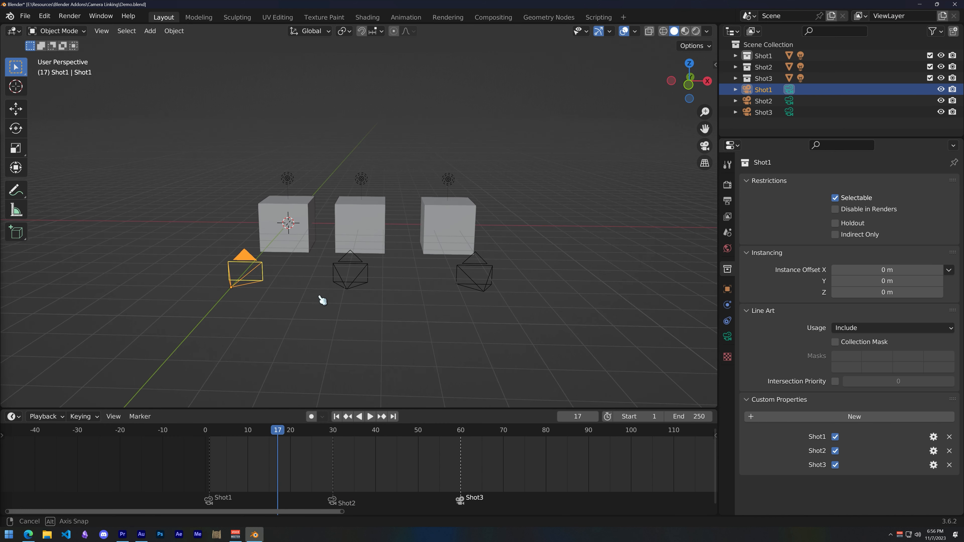
pyautogui.click(763, 56)
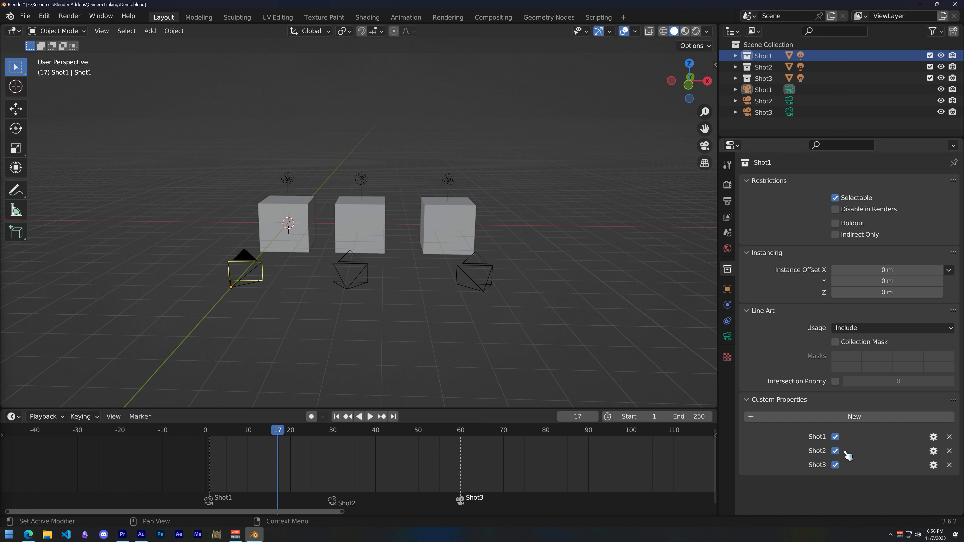
pyautogui.click(763, 67)
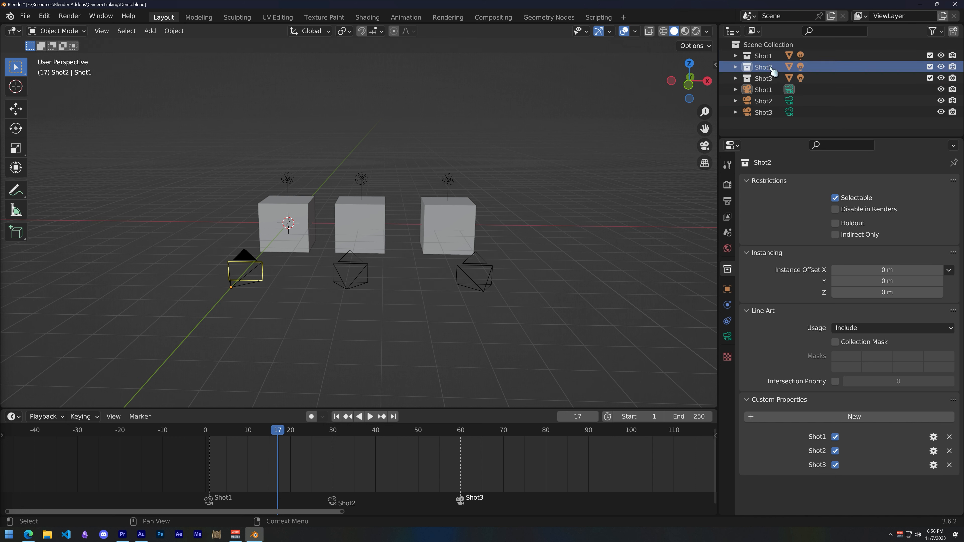
pyautogui.click(764, 79)
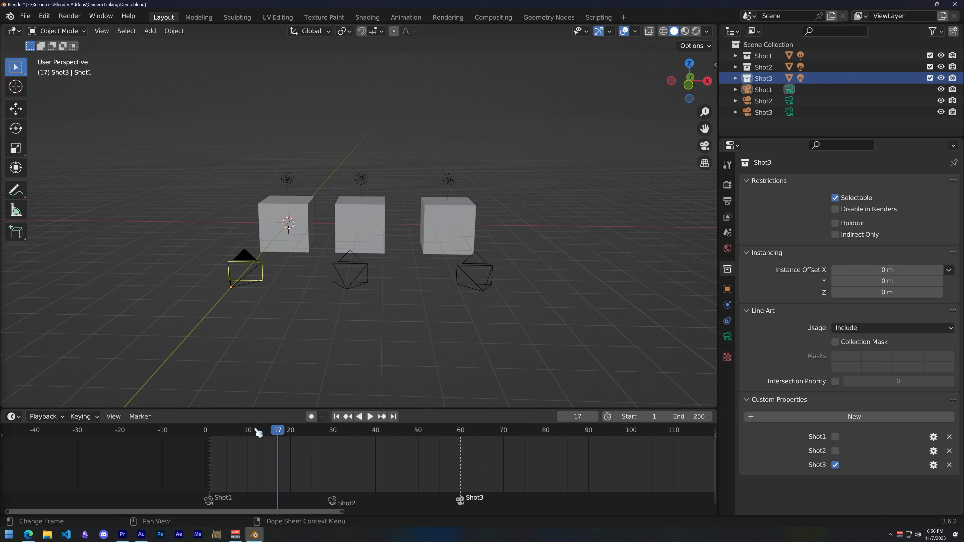
# Step: Play and scrub the timeline across the camera markers to check each collection's visibility, stopping at frame 12
pyautogui.click(226, 437)
pyautogui.press('space')
pyautogui.moveTo(277, 440)
pyautogui.mouseDown()
pyautogui.moveTo(289, 439)
pyautogui.moveTo(256, 437)
pyautogui.moveTo(304, 443)
pyautogui.moveTo(255, 438)
pyautogui.moveTo(296, 441)
pyautogui.mouseUp()
pyautogui.moveTo(306, 189); pyautogui.dragTo(302, 207, button='middle')
pyautogui.moveTo(309, 322); pyautogui.dragTo(309, 300, button='middle')
pyautogui.moveTo(318, 435); pyautogui.dragTo(261, 433)
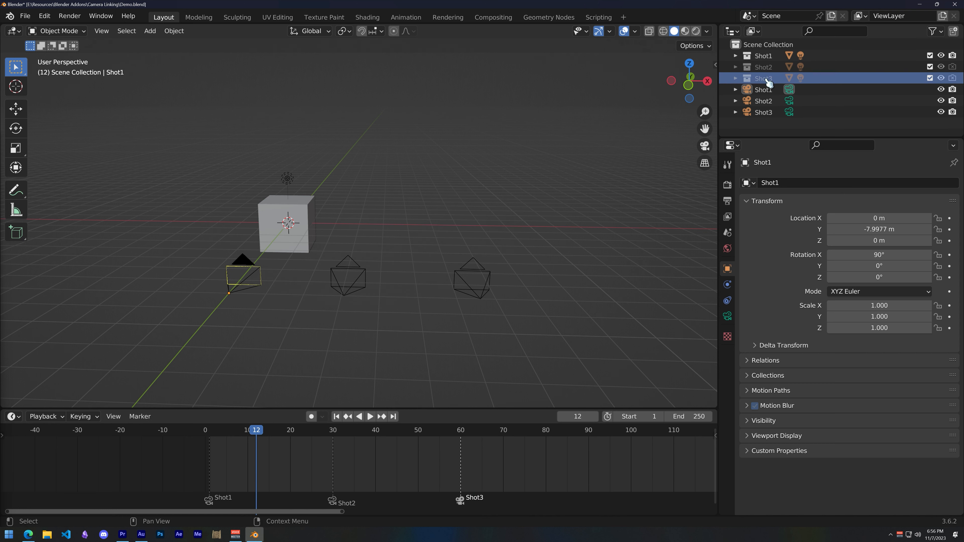
# Step: Link the Shot3 collection to the Shot1 camera as well, and scrub the timeline to frame 17
pyautogui.click(763, 78)
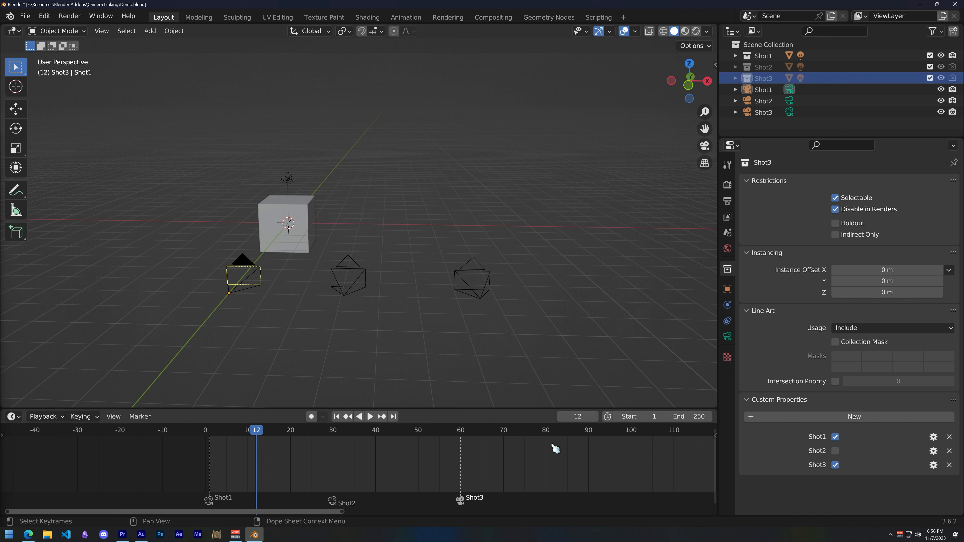
pyautogui.moveTo(268, 437); pyautogui.dragTo(243, 437)
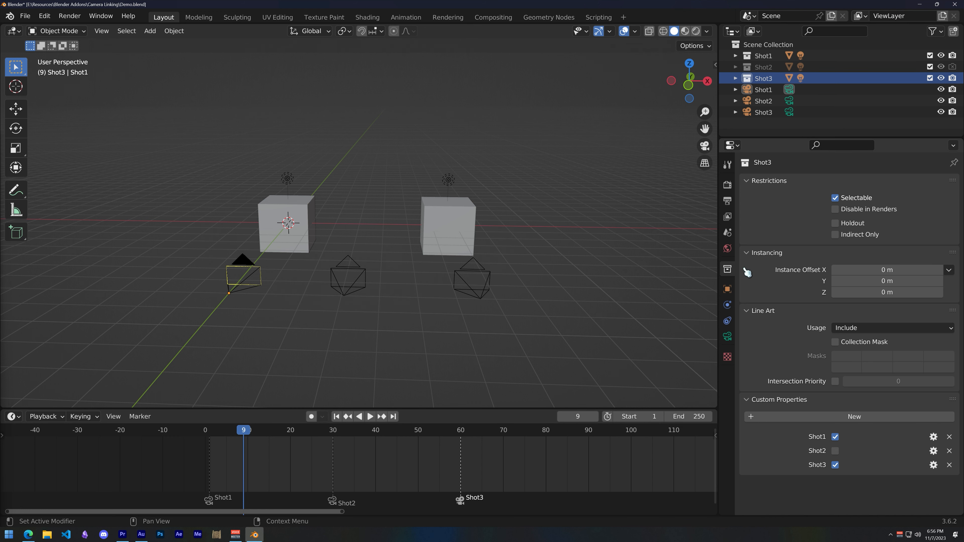
pyautogui.moveTo(268, 437)
pyautogui.mouseDown()
pyautogui.moveTo(505, 438)
pyautogui.moveTo(284, 433)
pyautogui.mouseUp()
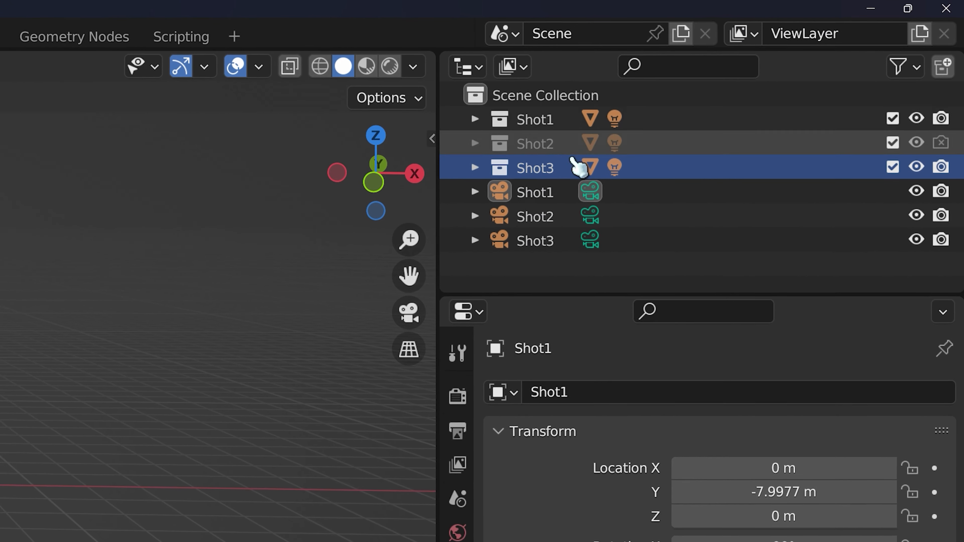
# Step: Add a new collection inside the Shot3 collection and select it to show its camera links
pyautogui.rightClick(790, 128)
pyautogui.click(575, 277)
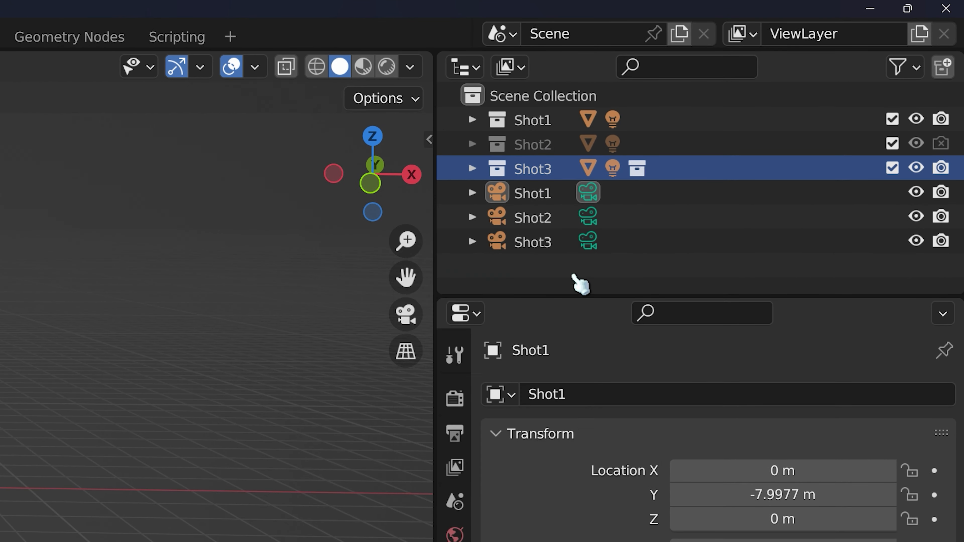
pyautogui.click(472, 168)
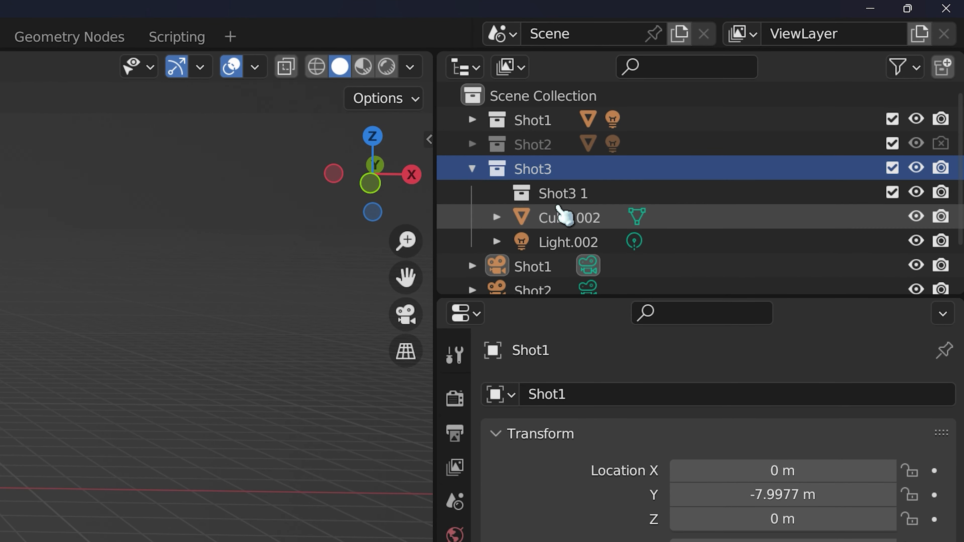
pyautogui.click(574, 220)
pyautogui.click(566, 194)
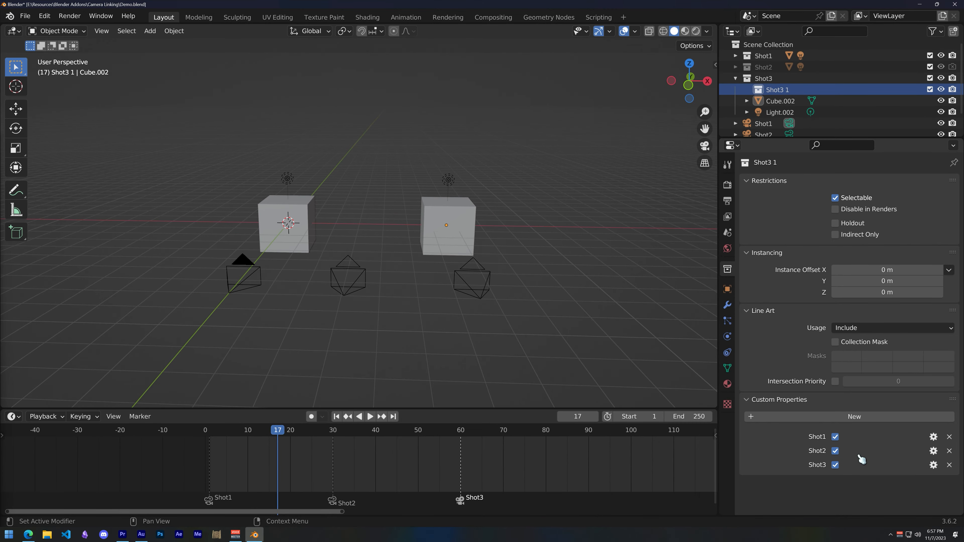
# Step: Compare the camera links of Shot3 and its nested collection, and undo adding the nested collection
pyautogui.click(766, 79)
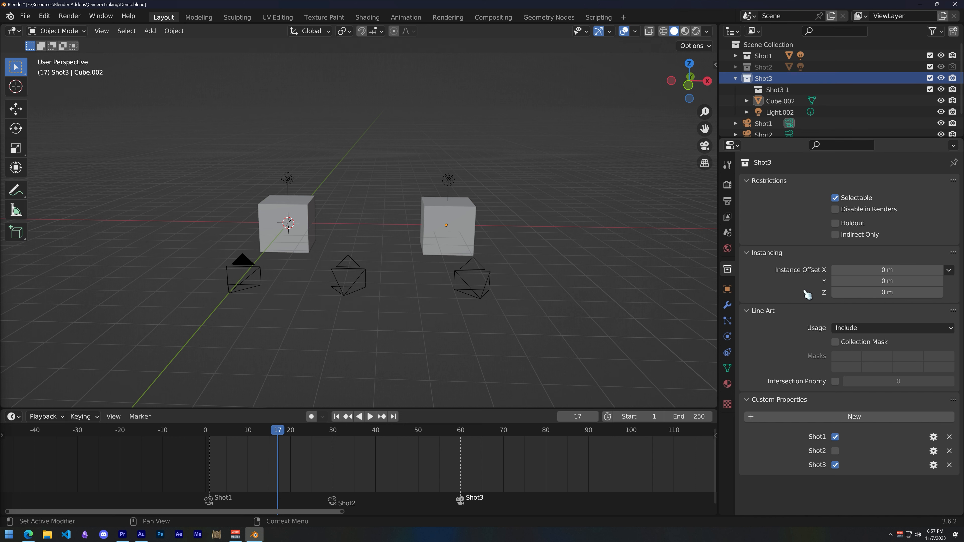
pyautogui.click(779, 91)
pyautogui.hotkey('ctrl', 'z')
pyautogui.moveTo(563, 230); pyautogui.dragTo(548, 241, button='middle')
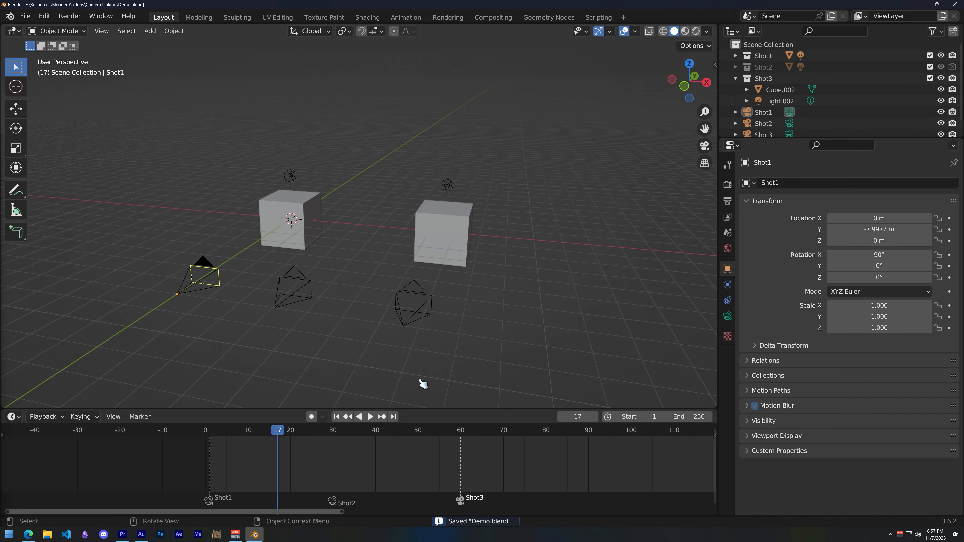
# Step: Turn off the Shot3 camera link on the Shot3 collection and scrub the timeline to frame 22
pyautogui.click(736, 78)
pyautogui.click(764, 78)
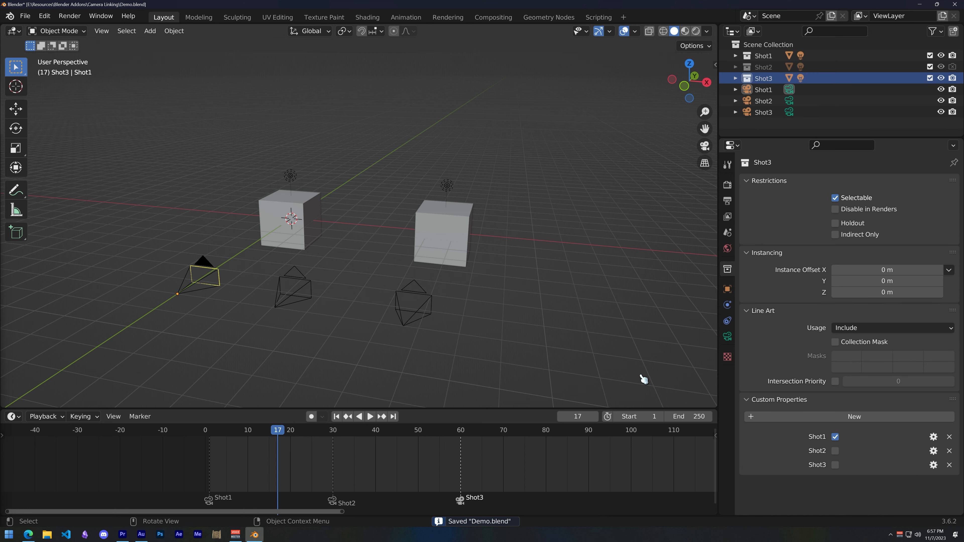
pyautogui.moveTo(345, 426); pyautogui.dragTo(299, 428)
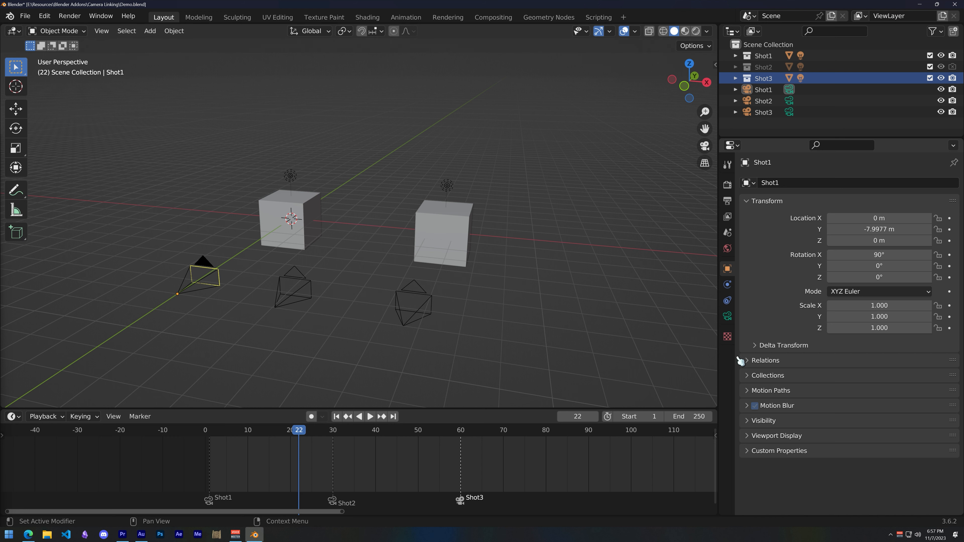
# Step: Turn off the Shot1 camera link on the Shot3 collection, and save the file with the timeline at frame 20
pyautogui.click(767, 78)
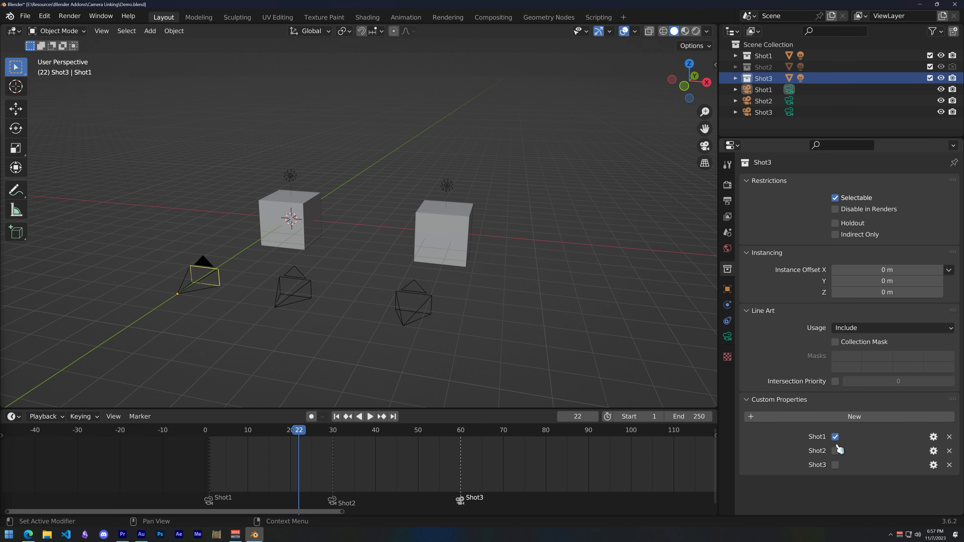
pyautogui.moveTo(398, 426); pyautogui.dragTo(291, 425)
pyautogui.hotkey('ctrl', 's')
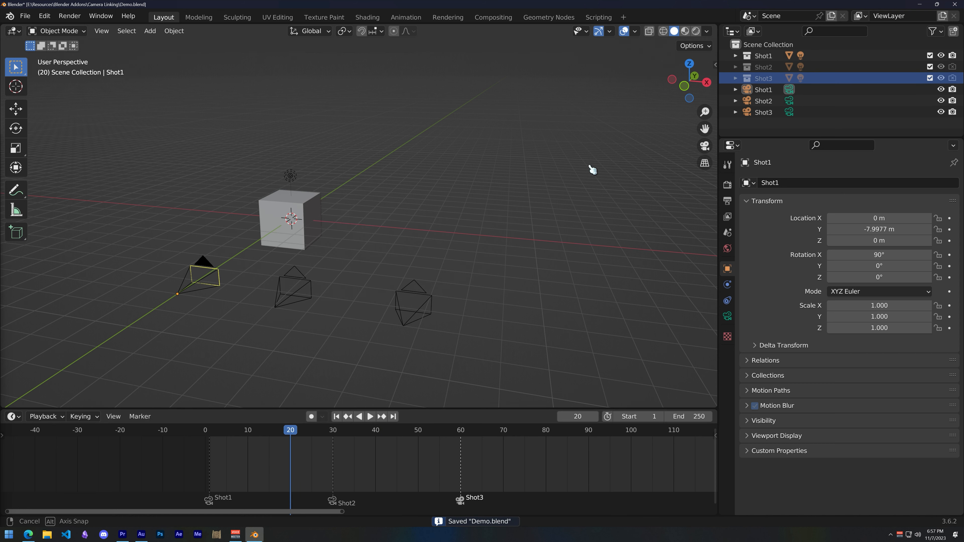
pyautogui.press('n')
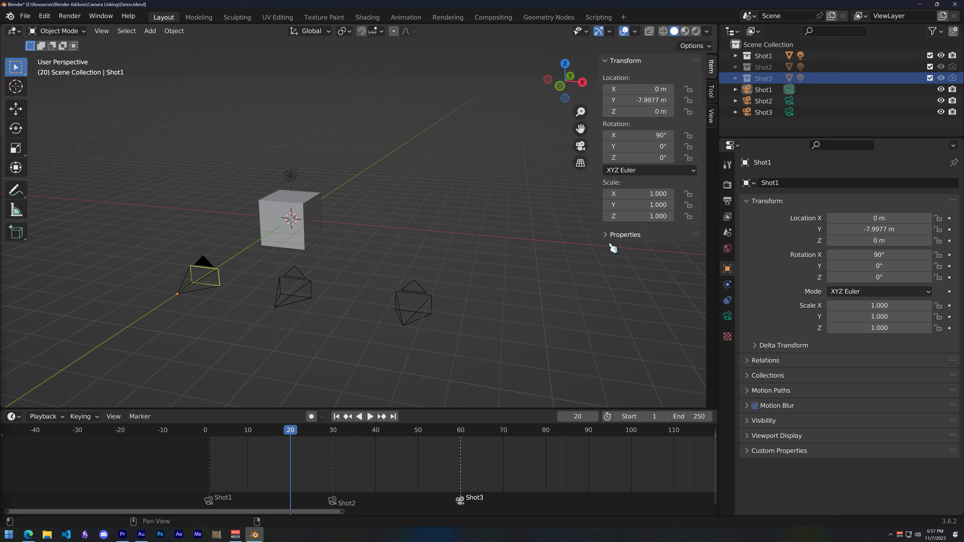
pyautogui.moveTo(463, 242); pyautogui.dragTo(509, 232, button='middle')
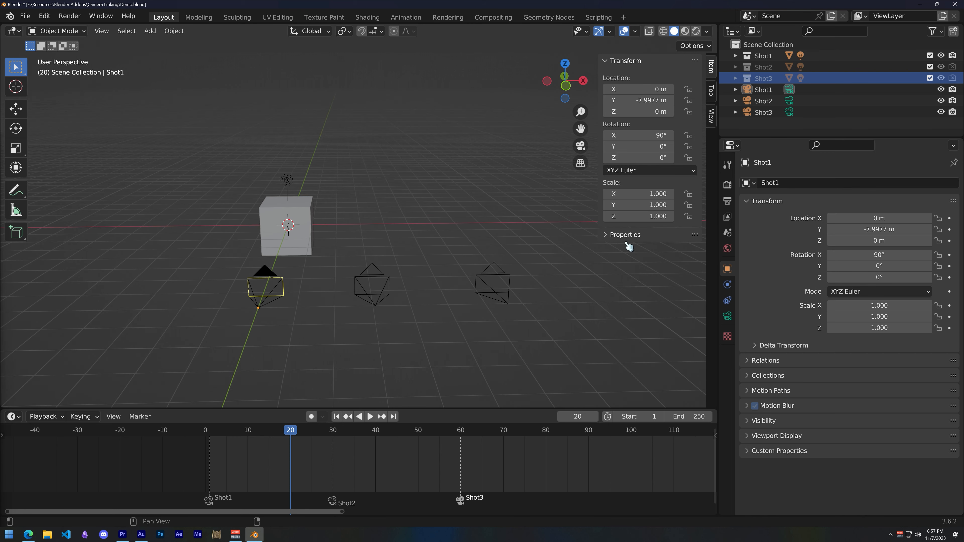
pyautogui.press('n')
pyautogui.moveTo(538, 224); pyautogui.dragTo(521, 195, button='middle')
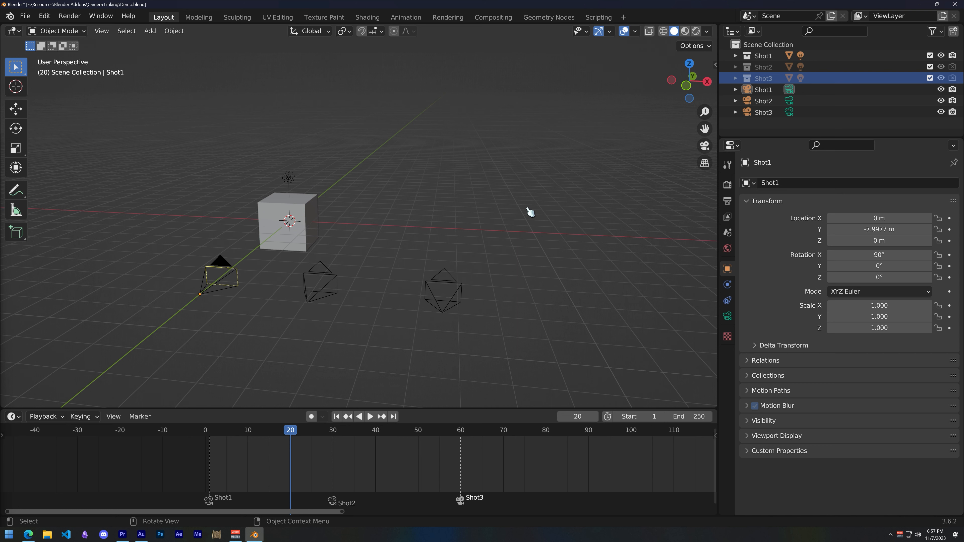
pyautogui.moveTo(374, 239)
pyautogui.mouseDown(button='middle')
pyautogui.moveTo(411, 233)
pyautogui.moveTo(382, 241)
pyautogui.mouseUp(button='middle')
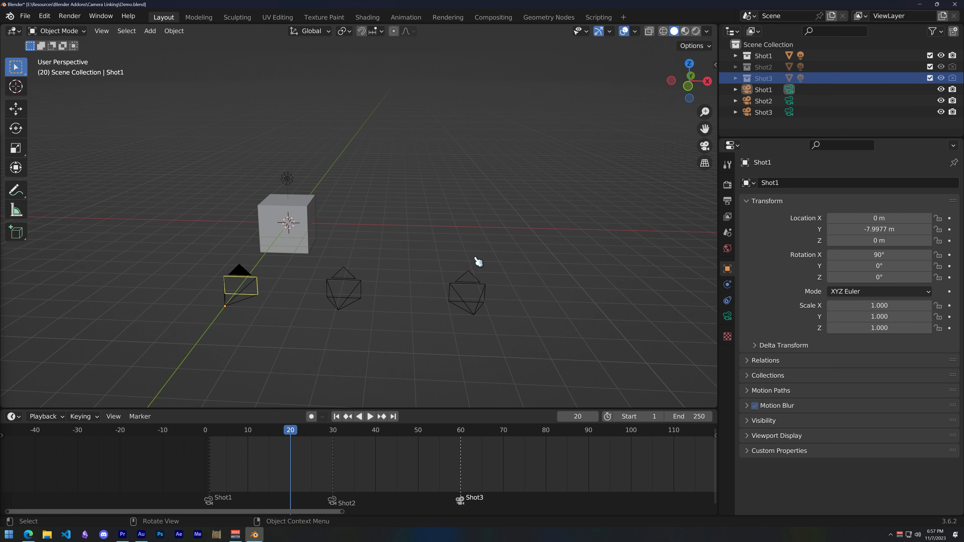
# Step: Play the animation and scrub the timeline to check the collection switching, stopping at frame 19
pyautogui.press('space')
pyautogui.moveTo(333, 439); pyautogui.dragTo(286, 433)
pyautogui.press('space')
pyautogui.moveTo(326, 253); pyautogui.dragTo(308, 260, button='middle')
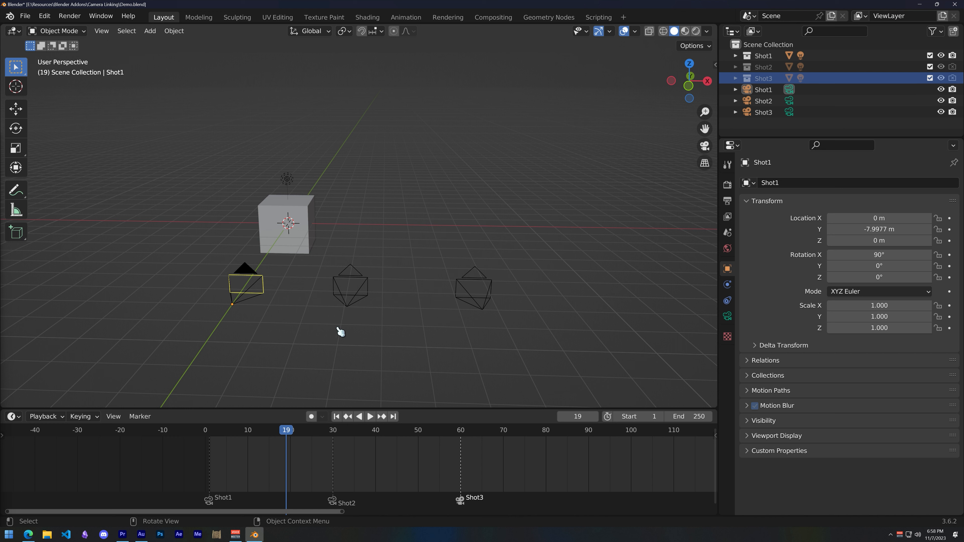
# Step: Display the Shot1 collection's camera links, duplicate the Shot3 camera three times and spread the copies up towards the area above the cube
pyautogui.click(757, 90)
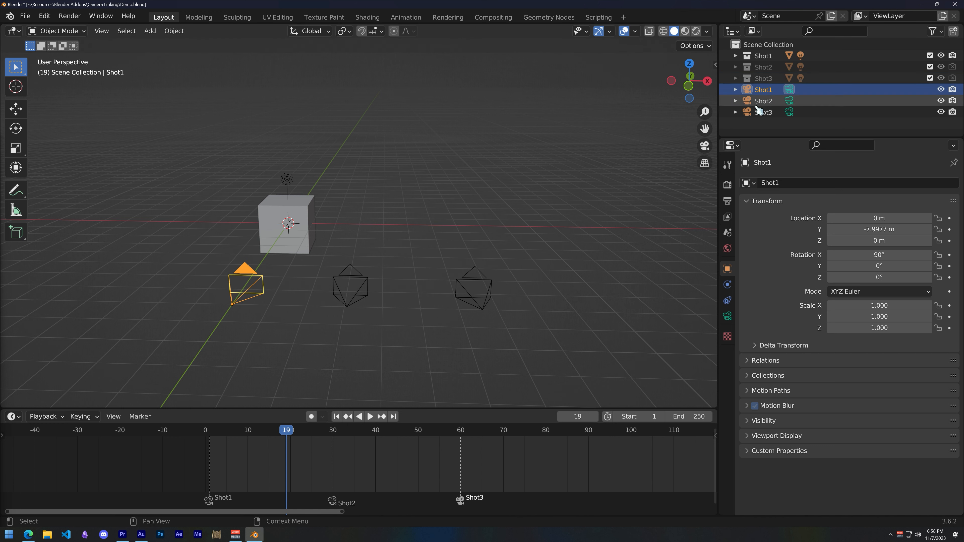
pyautogui.click(774, 57)
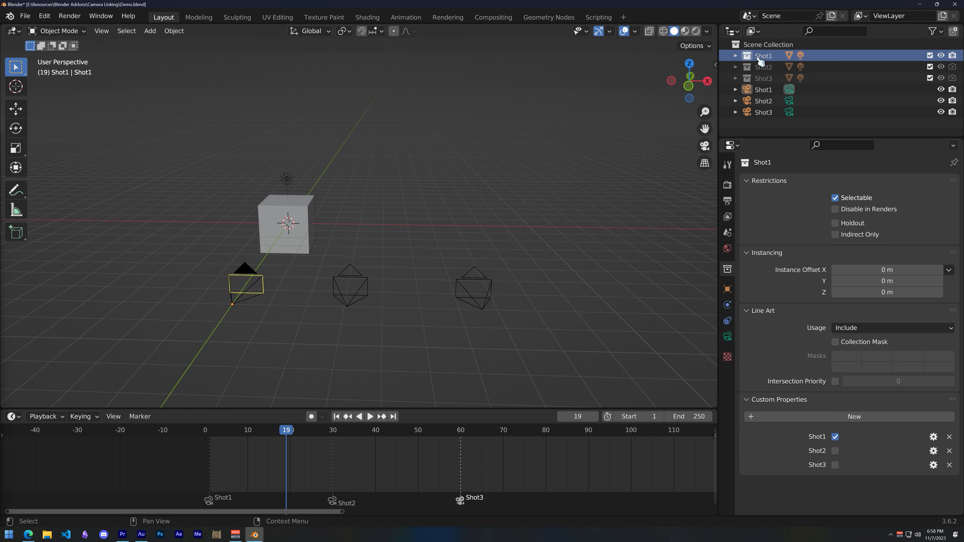
pyautogui.moveTo(378, 317); pyautogui.dragTo(385, 306, button='middle')
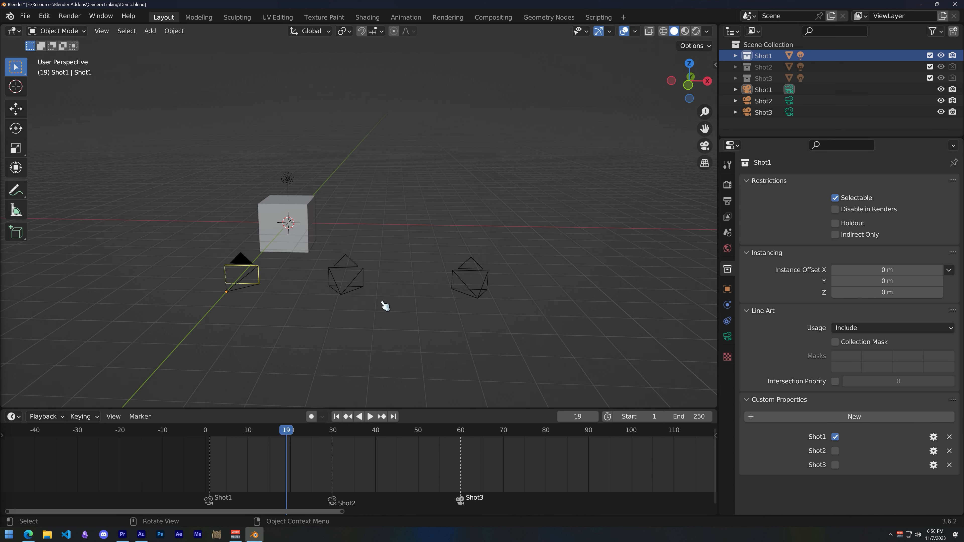
pyautogui.click(476, 270)
pyautogui.hotkey('shift', 'd')
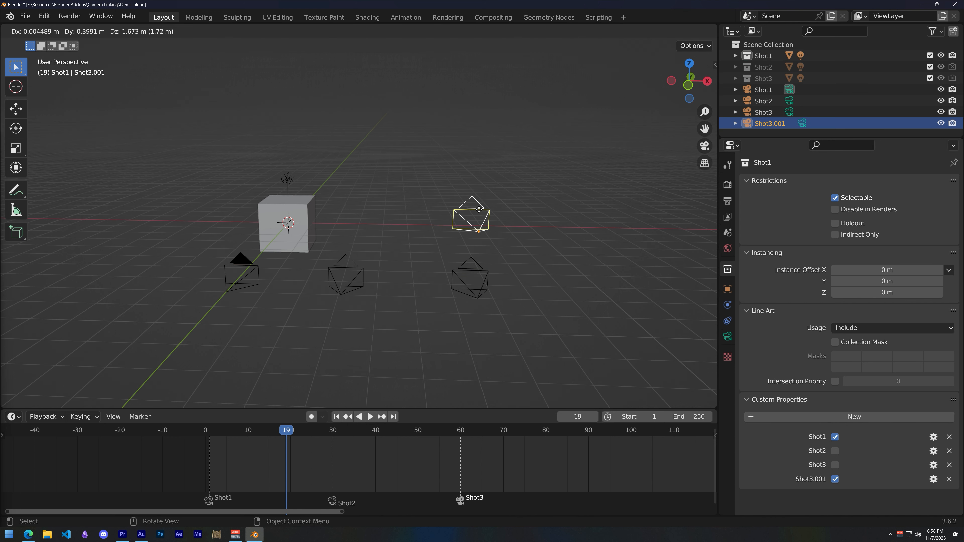
pyautogui.click(469, 218)
pyautogui.hotkey('shift', 'd')
pyautogui.click(373, 171)
pyautogui.hotkey('shift', 'd')
pyautogui.click(244, 107)
pyautogui.scroll(-1, 851, 475)
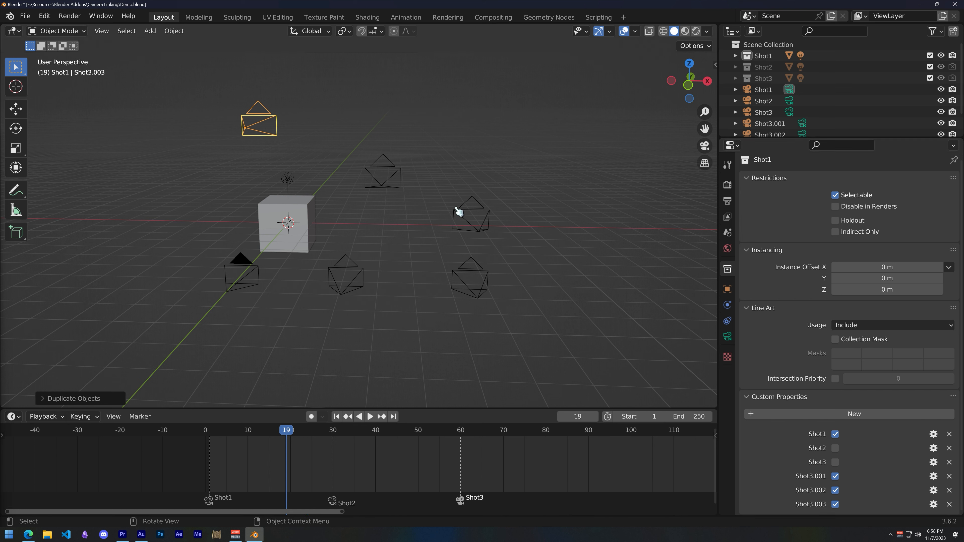
# Step: Rename the first duplicated camera, Shot3.001, as Shot4 and refresh the Shot1 collection's camera links by changing the selection
pyautogui.click(482, 210)
pyautogui.press('F2')
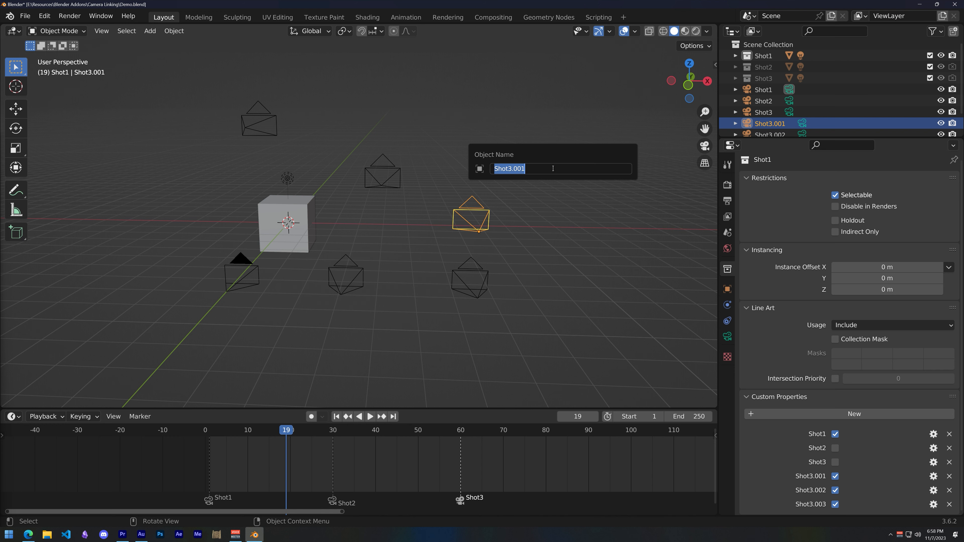
pyautogui.write('Shot4')
pyautogui.press('Return')
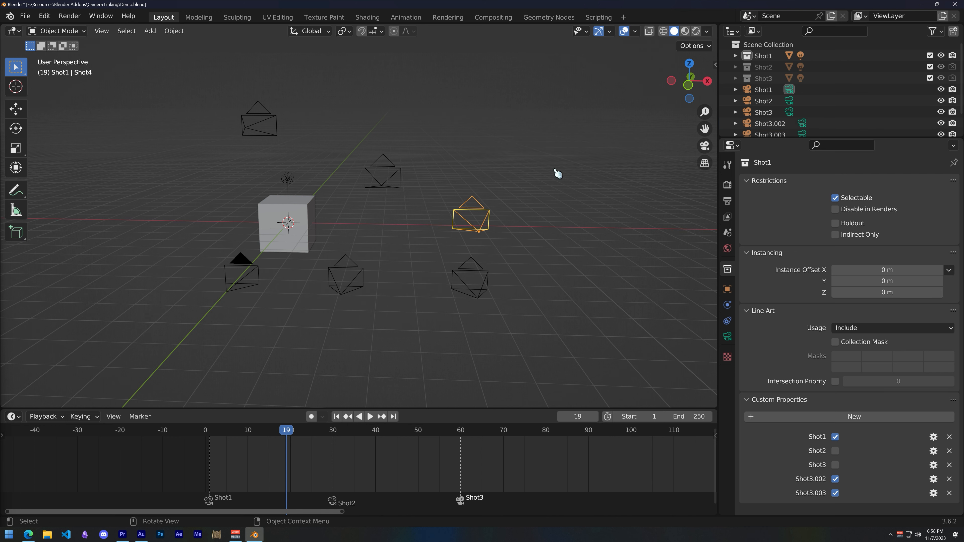
pyautogui.moveTo(527, 240); pyautogui.dragTo(443, 249, button='middle')
pyautogui.click(302, 215)
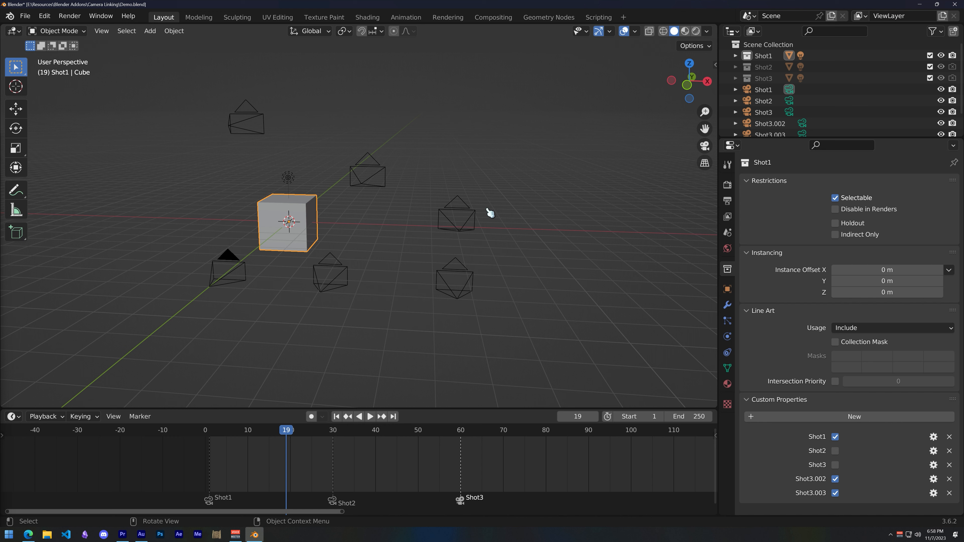
pyautogui.click(468, 205)
pyautogui.scroll(-1, 825, 448)
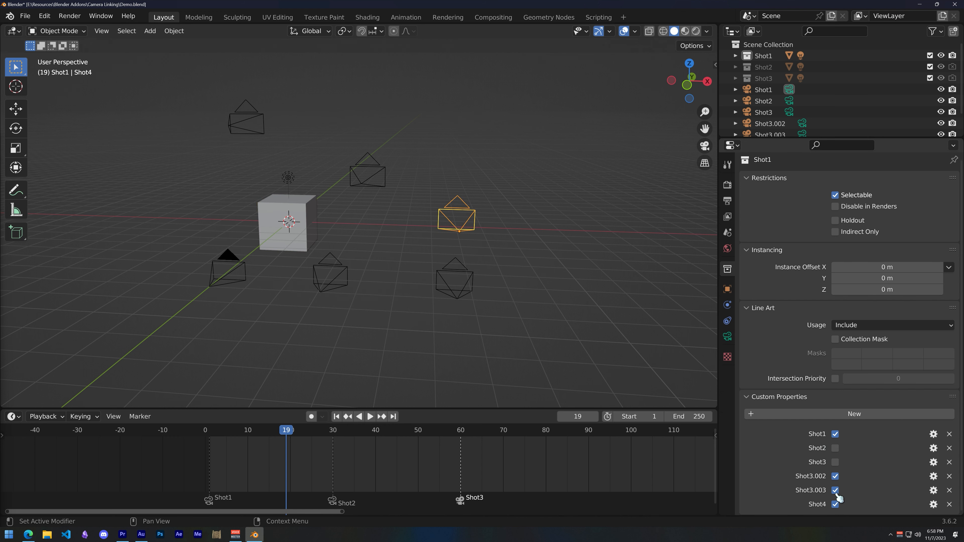
# Step: Rename the camera Shot3.002 as Shot5 and the camera Shot3.003 as Shot6
pyautogui.click(369, 164)
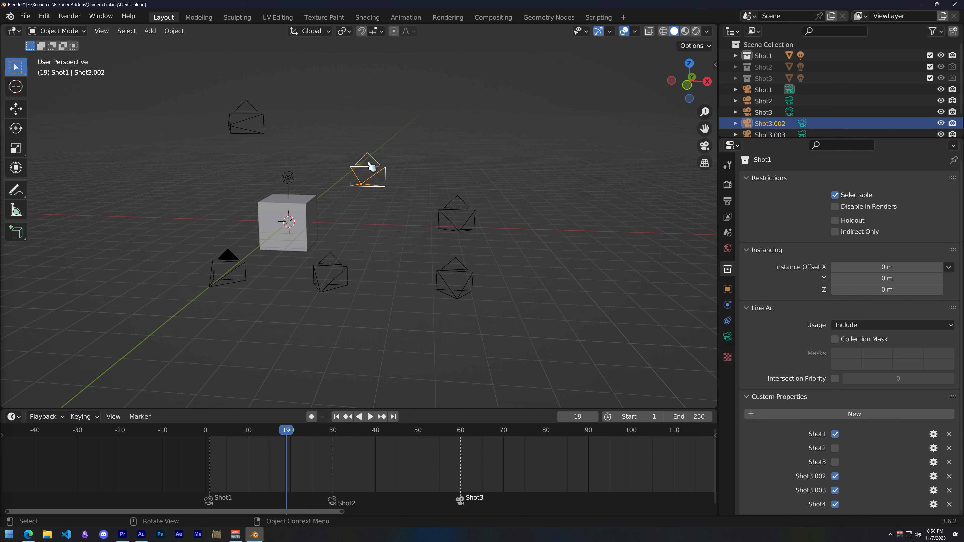
pyautogui.press('F2')
pyautogui.write('Shot5')
pyautogui.press('Return')
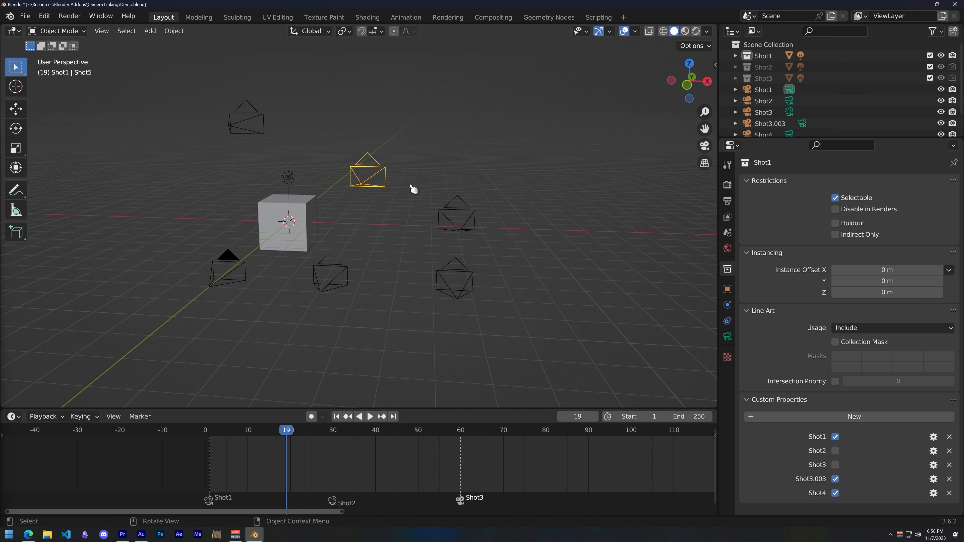
pyautogui.click(263, 111)
pyautogui.press('F2')
pyautogui.write('Sh')
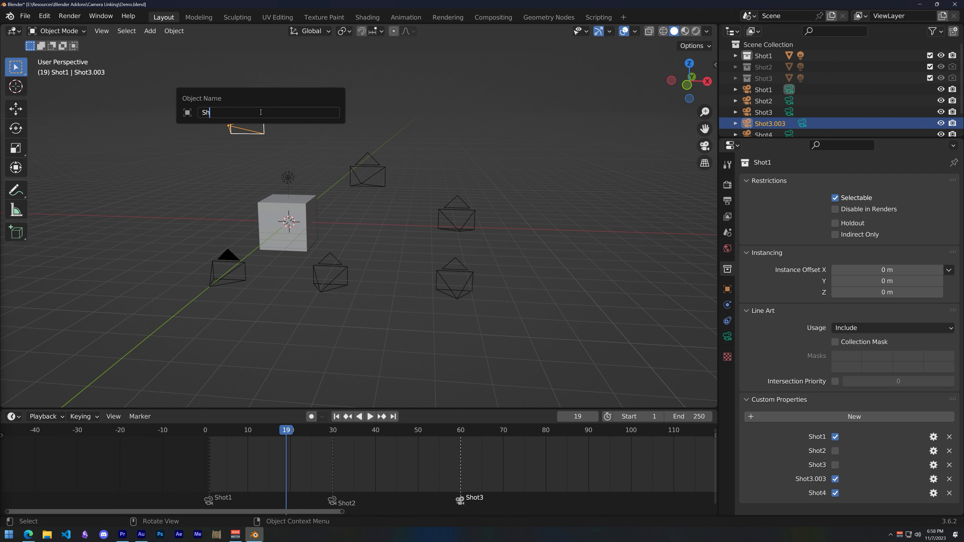
pyautogui.write('ot6')
pyautogui.press('Return')
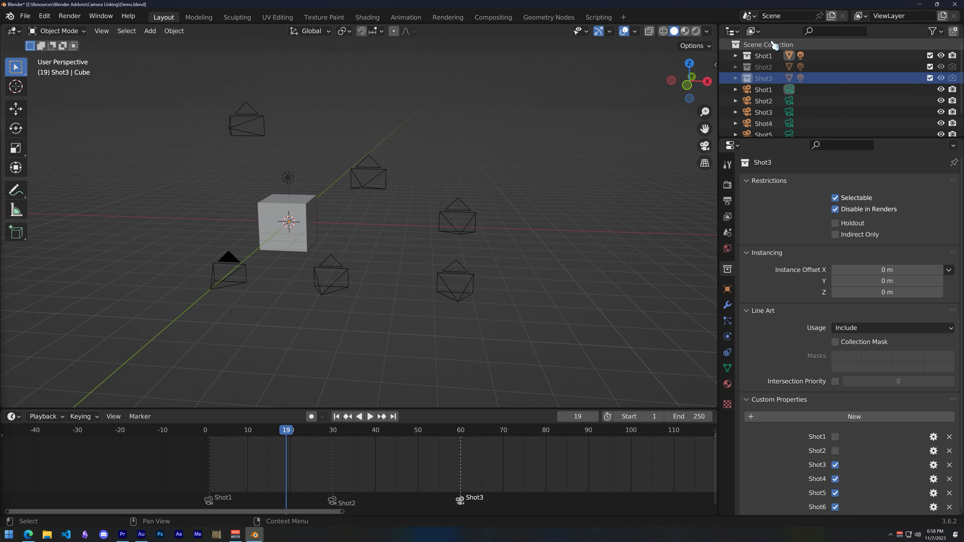
# Step: Compare the camera links of the Shot1, Shot2 and Shot3 collections, and turn off Shot4, Shot5 and Shot6 on the Shot1 collection
pyautogui.click(763, 57)
pyautogui.scroll(-1, 814, 460)
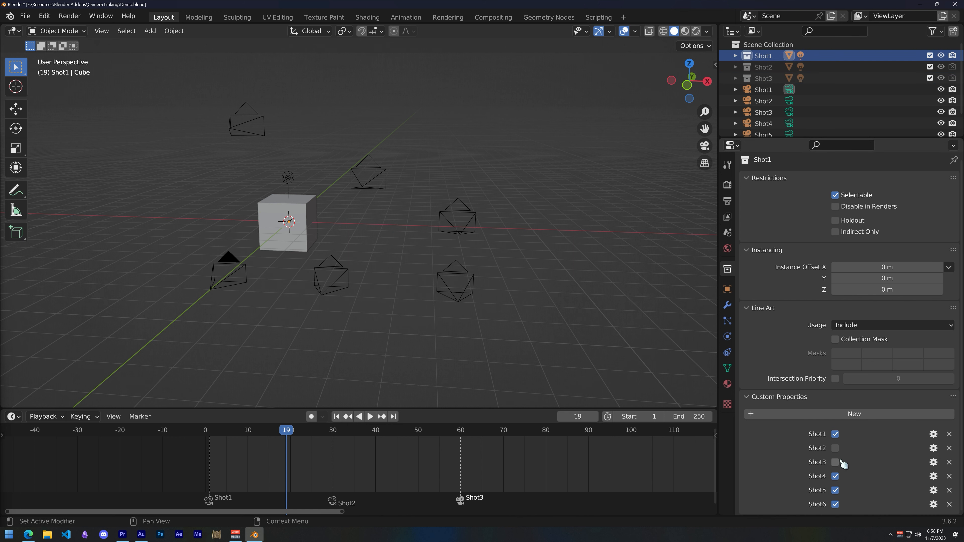
pyautogui.click(763, 70)
pyautogui.click(762, 79)
pyautogui.click(767, 57)
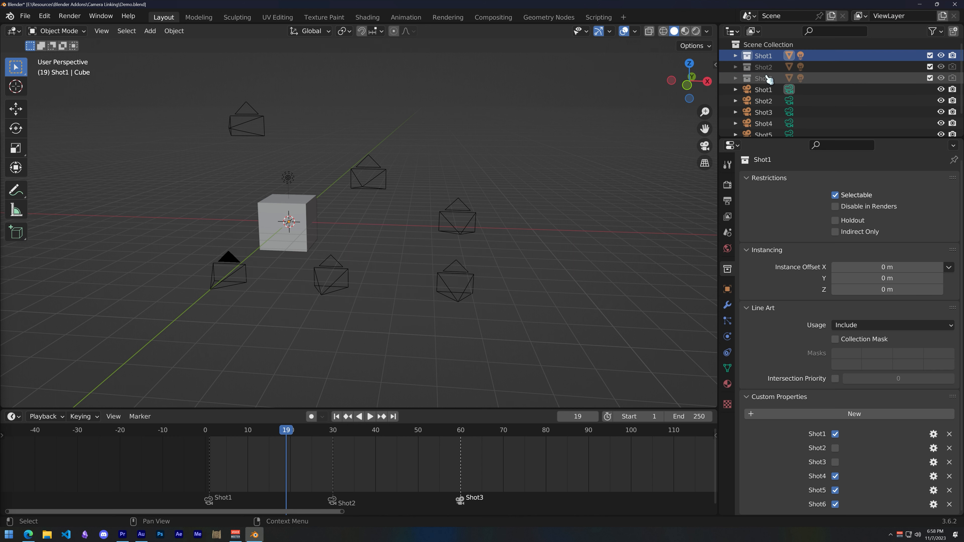
pyautogui.click(768, 68)
pyautogui.click(768, 79)
pyautogui.moveTo(483, 217); pyautogui.dragTo(489, 216, button='middle')
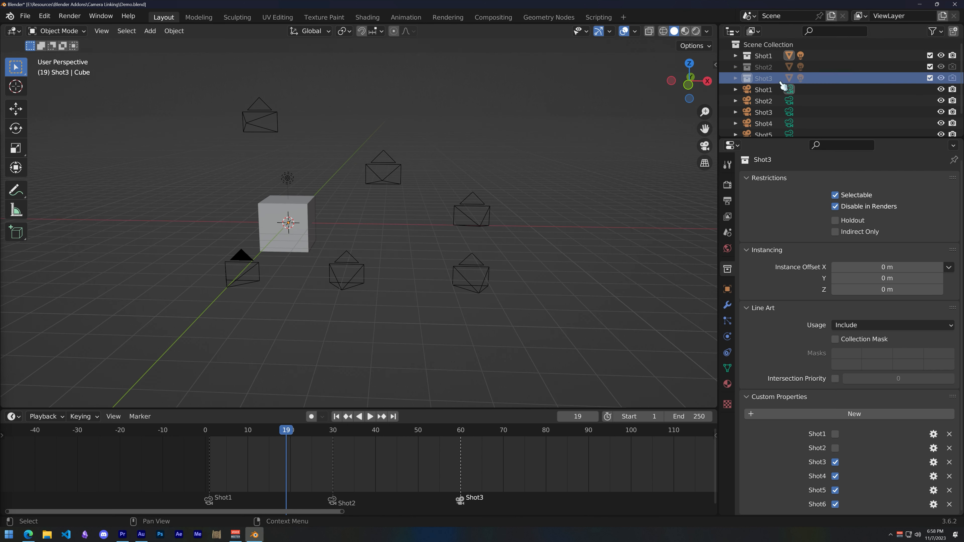
pyautogui.click(764, 57)
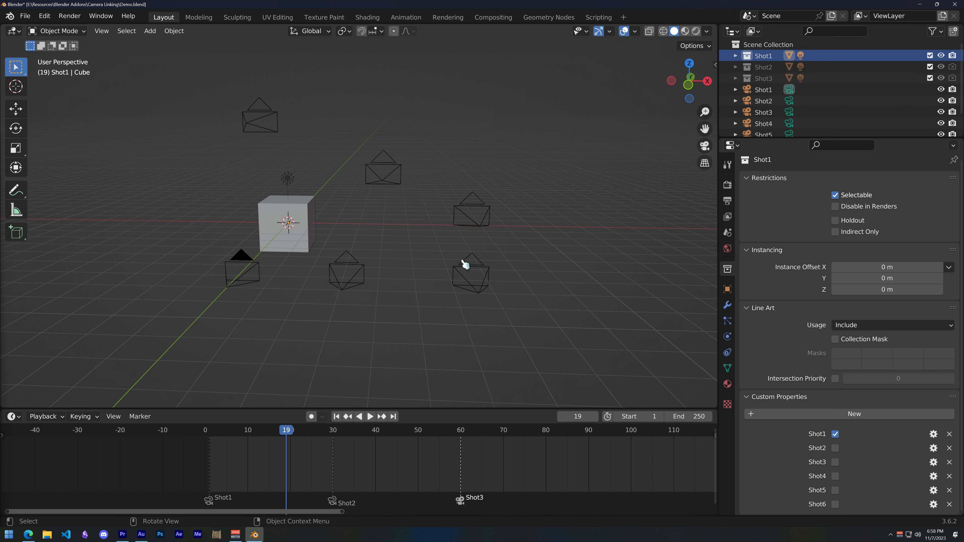
# Step: Rename the Shot4 camera as Camera7 and collapse the Shot1 collection's Restrictions, Instancing and Line Art sections
pyautogui.click(481, 206)
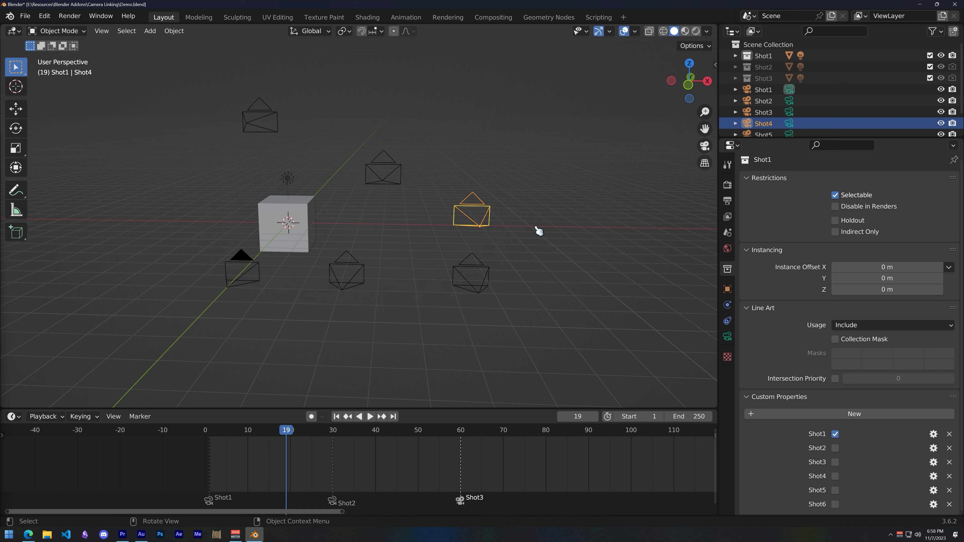
pyautogui.press('F2')
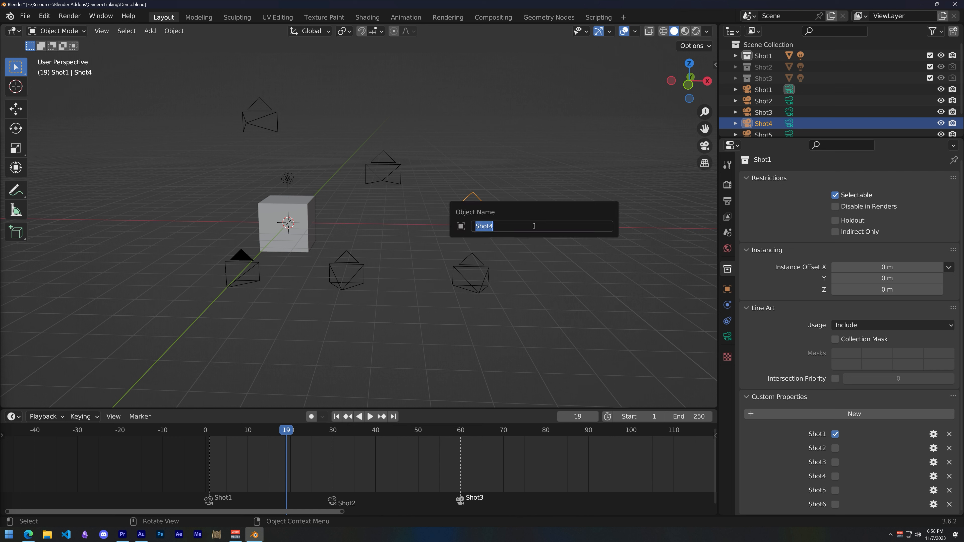
pyautogui.write('Camera7')
pyautogui.press('Return')
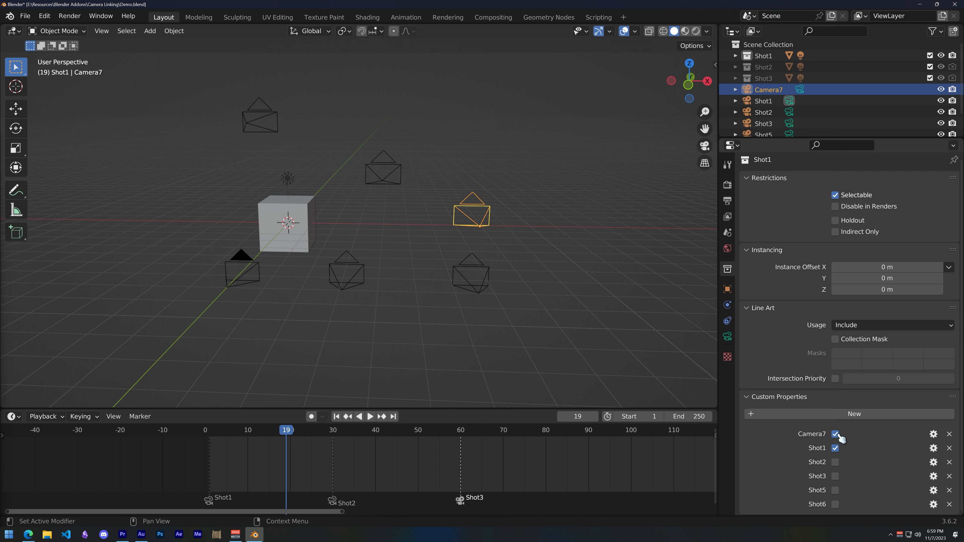
pyautogui.click(835, 448)
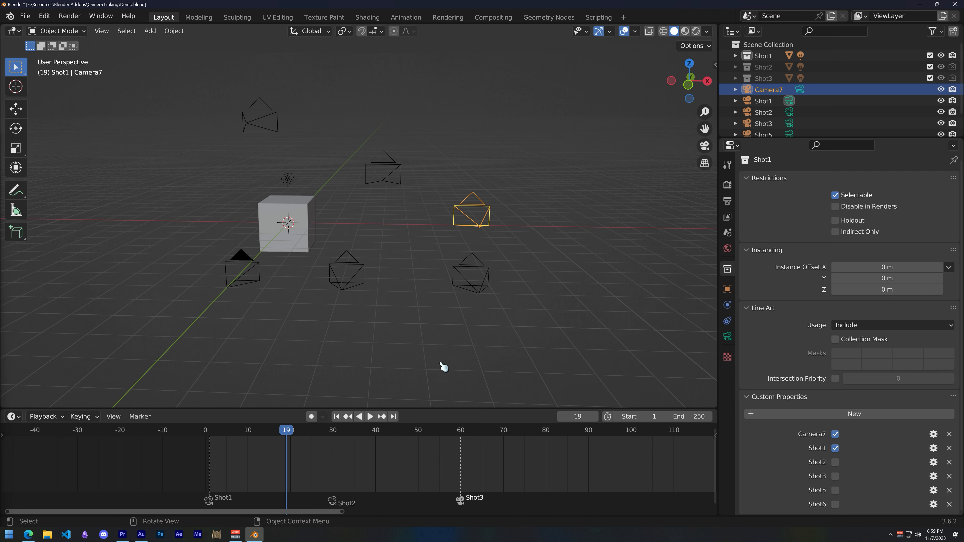
pyautogui.moveTo(443, 366); pyautogui.dragTo(499, 242, button='middle')
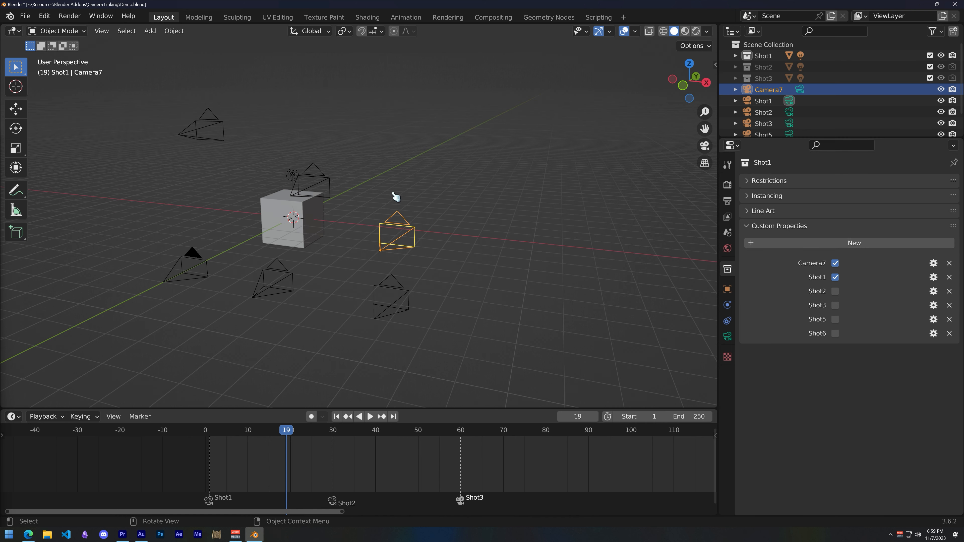
pyautogui.moveTo(395, 196); pyautogui.dragTo(415, 193, button='middle')
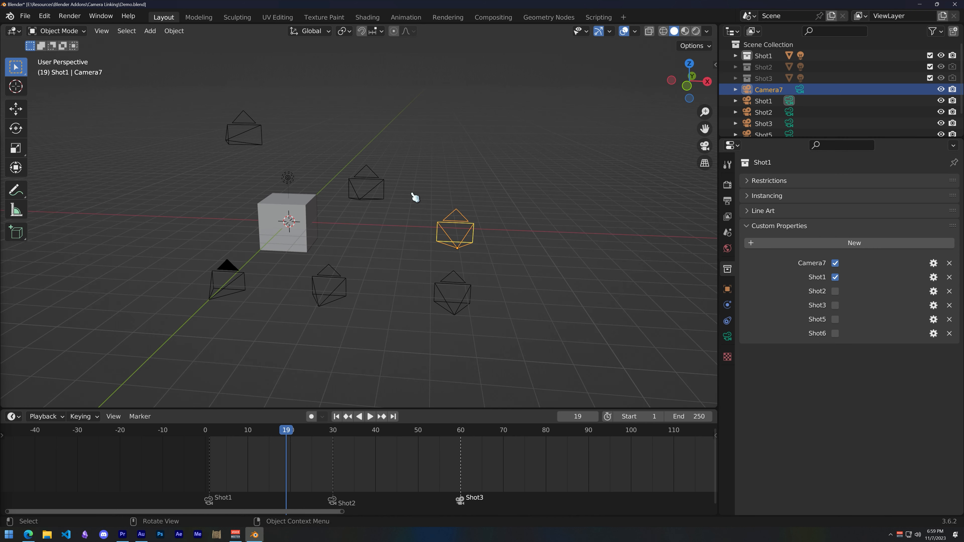
pyautogui.click(415, 195)
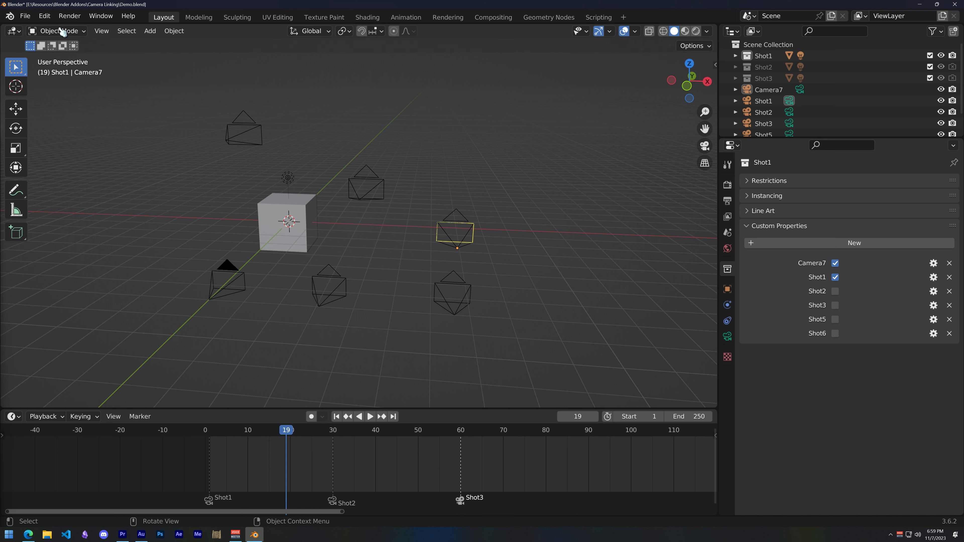
# Step: Save Demo.blend and create a new file from the General template
pyautogui.hotkey('ctrl', 's')
pyautogui.hotkey('ctrl', 'n')
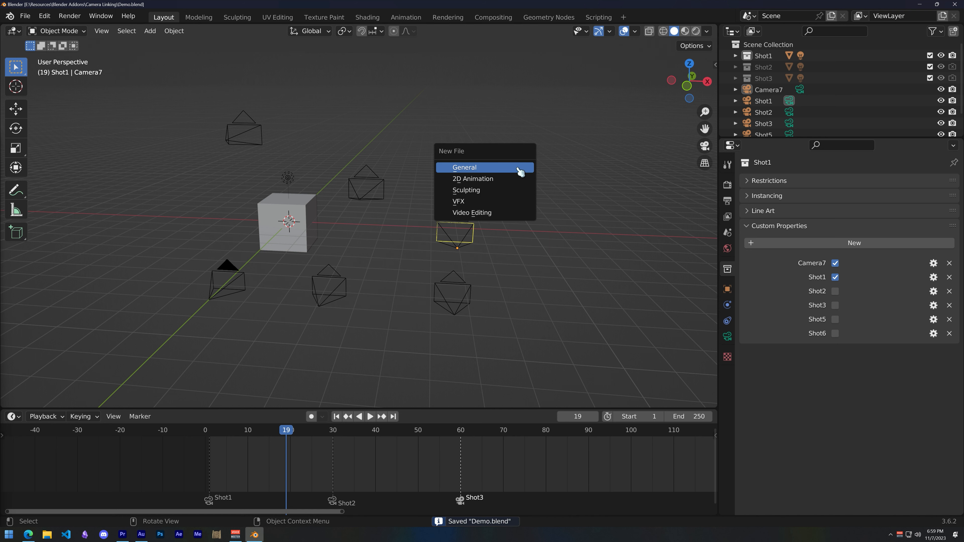
pyautogui.click(518, 171)
pyautogui.click(422, 221)
pyautogui.click(414, 240)
# Step: Split off an Outliner above the Properties editor and expand the Custom Properties of the default Collection
pyautogui.moveTo(799, 23); pyautogui.dragTo(809, 116)
pyautogui.click(810, 31)
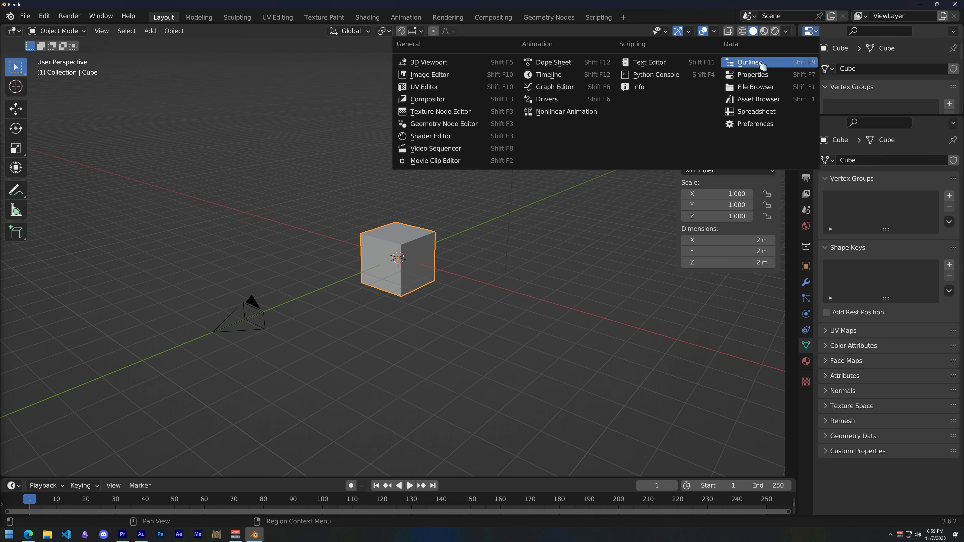
pyautogui.click(750, 62)
pyautogui.click(849, 56)
pyautogui.click(806, 246)
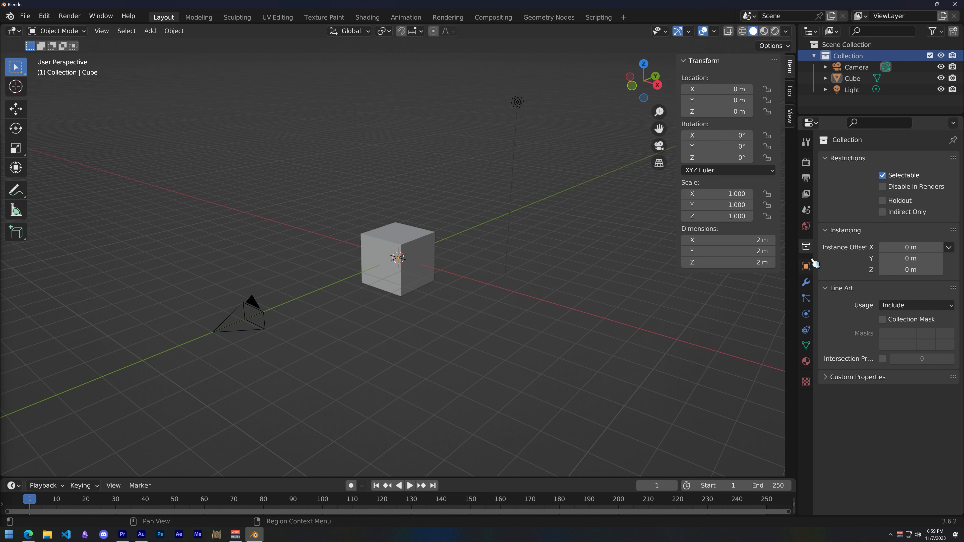
pyautogui.click(831, 377)
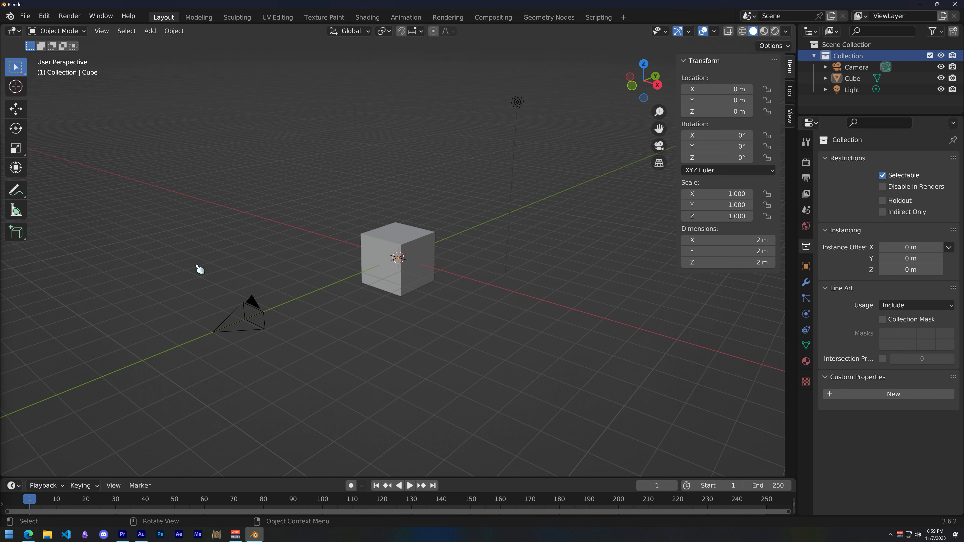
# Step: Select the camera and the cube in turn to check whether the Collection gets a camera link
pyautogui.click(247, 315)
pyautogui.click(216, 291)
pyautogui.click(398, 245)
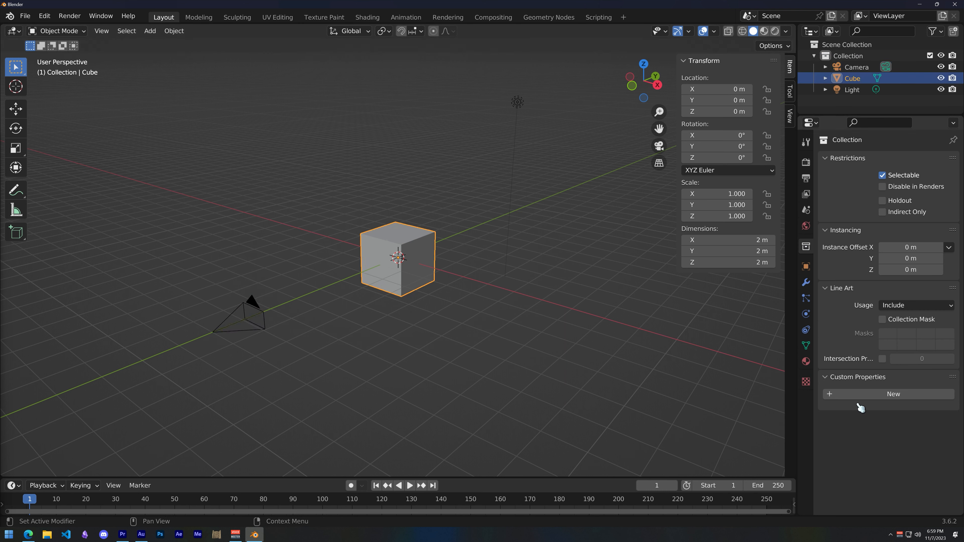
# Step: Search the add-on preferences for "link", disable and re-enable the Camera Linking add-on, and close the preferences
pyautogui.click(45, 16)
pyautogui.click(84, 178)
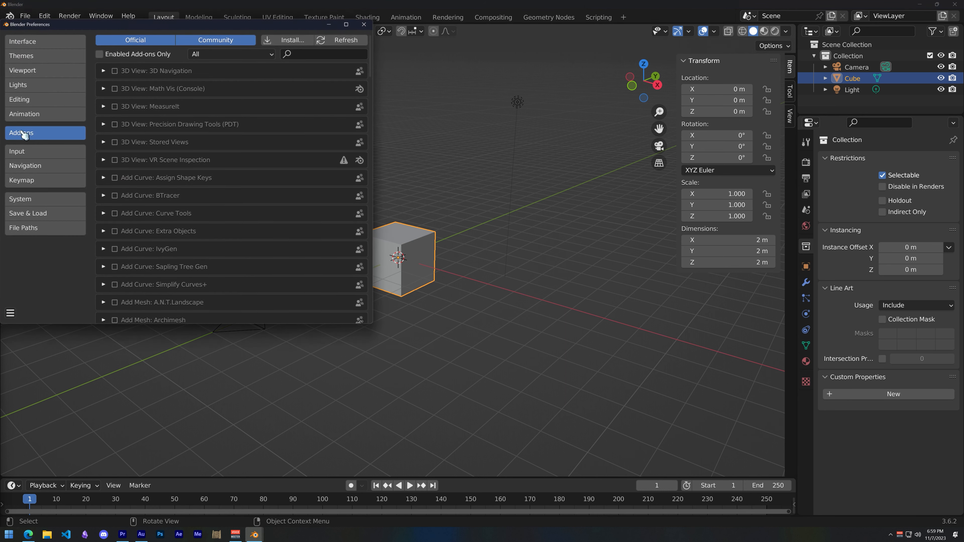
pyautogui.click(320, 52)
pyautogui.write('link')
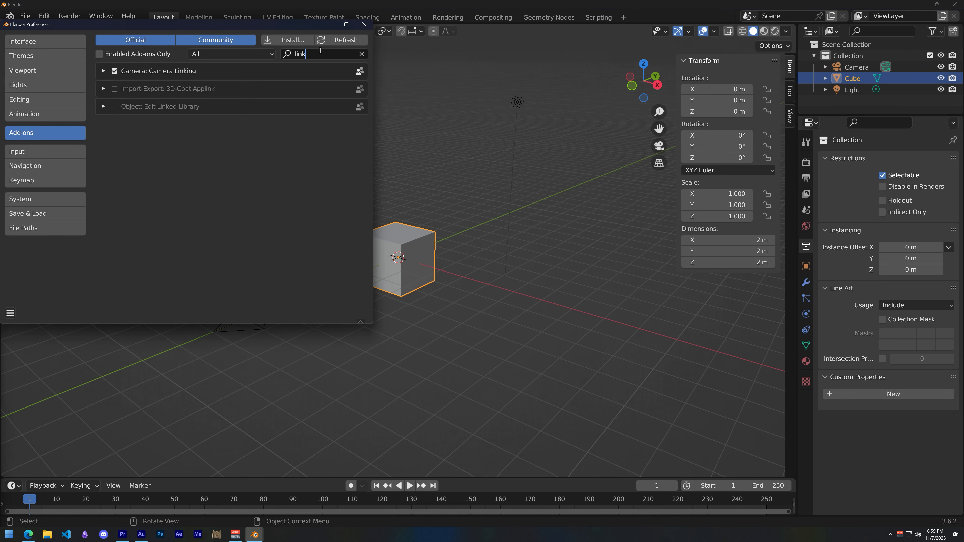
pyautogui.click(115, 71)
pyautogui.click(116, 71)
pyautogui.click(364, 24)
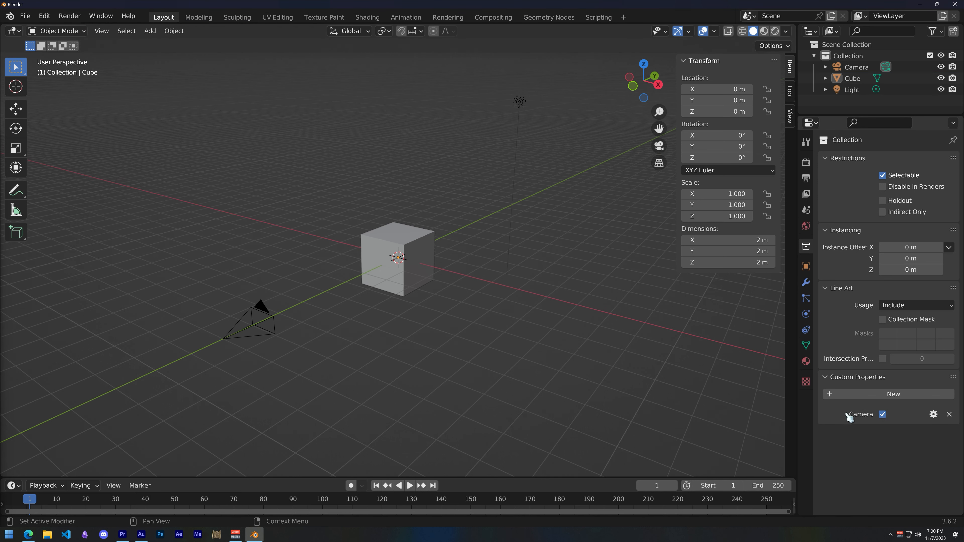
pyautogui.click(386, 253)
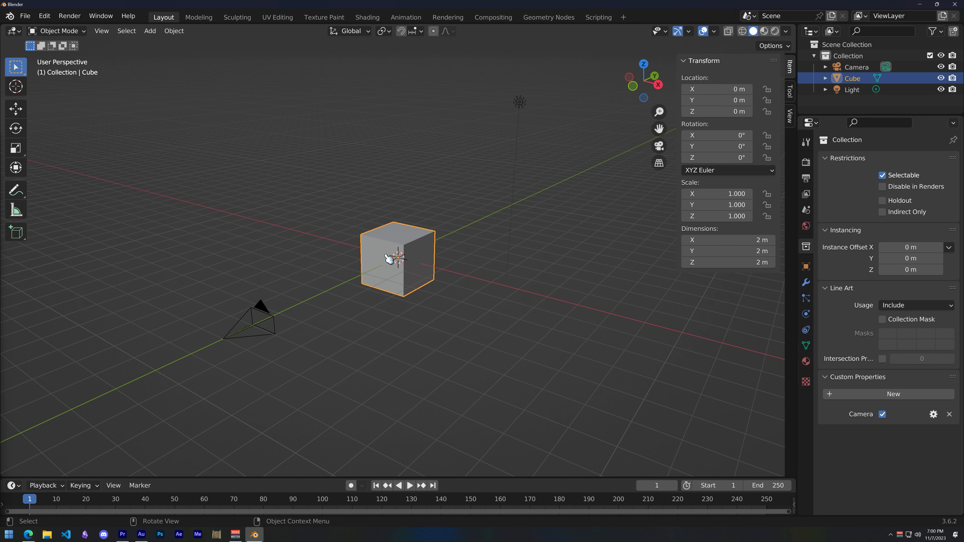
pyautogui.moveTo(308, 336); pyautogui.dragTo(380, 337, button='middle')
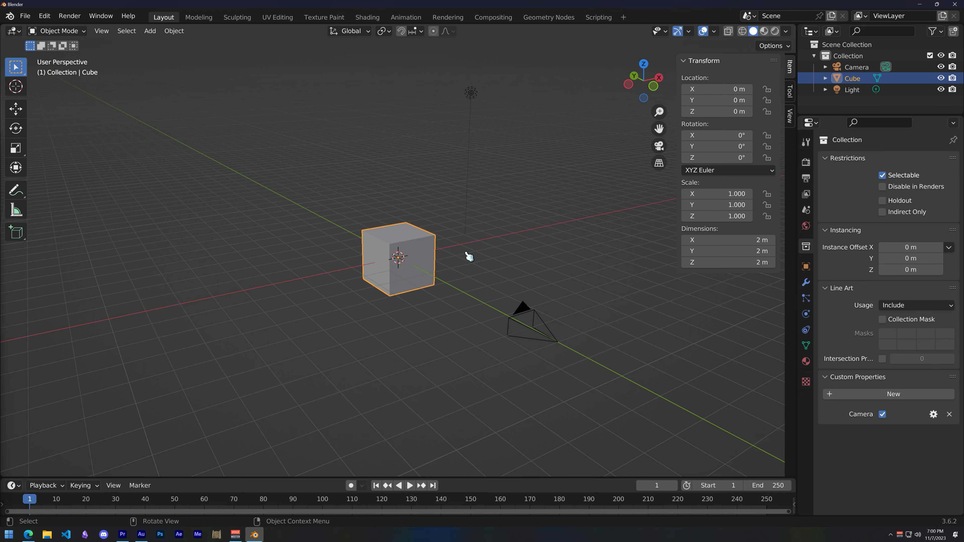
pyautogui.moveTo(306, 236); pyautogui.dragTo(336, 230, button='middle')
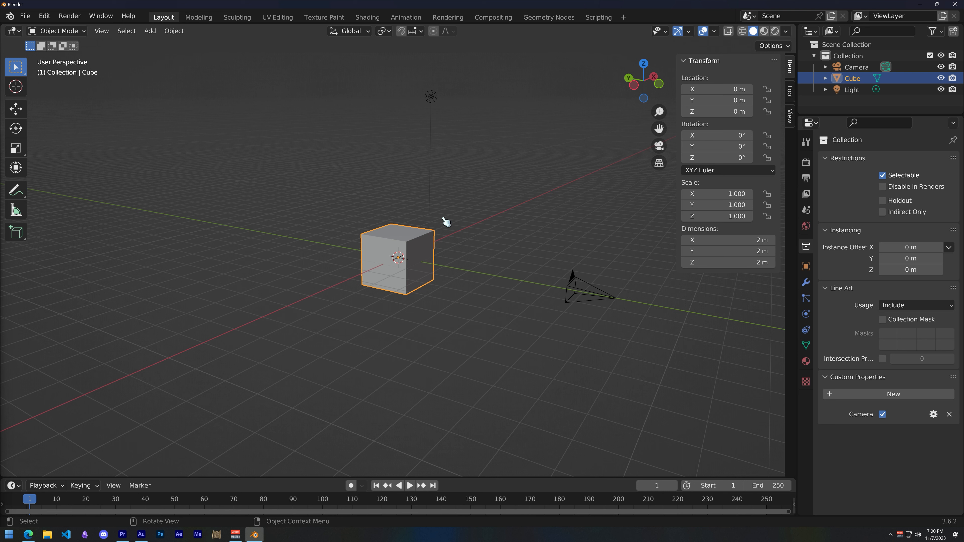
pyautogui.click(565, 207)
pyautogui.moveTo(564, 206); pyautogui.dragTo(425, 198, button='middle')
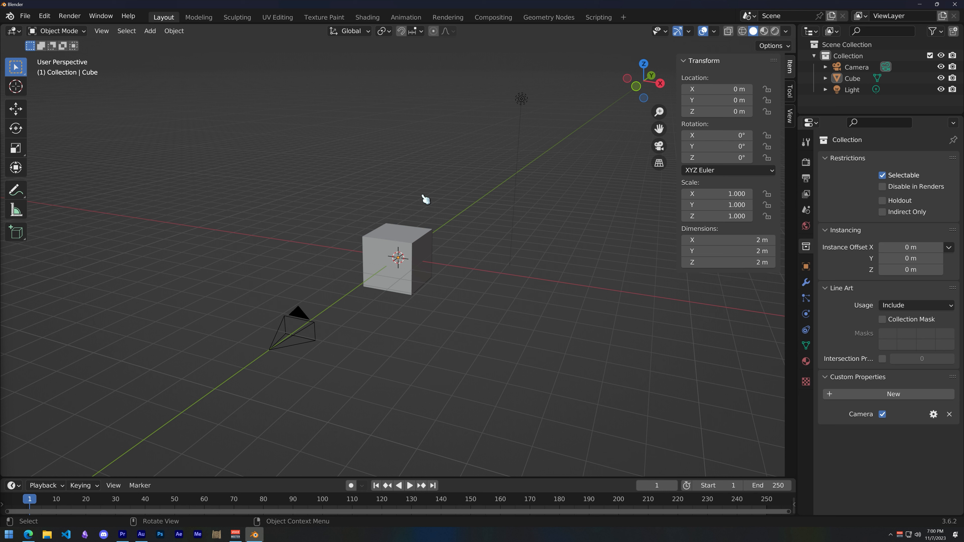